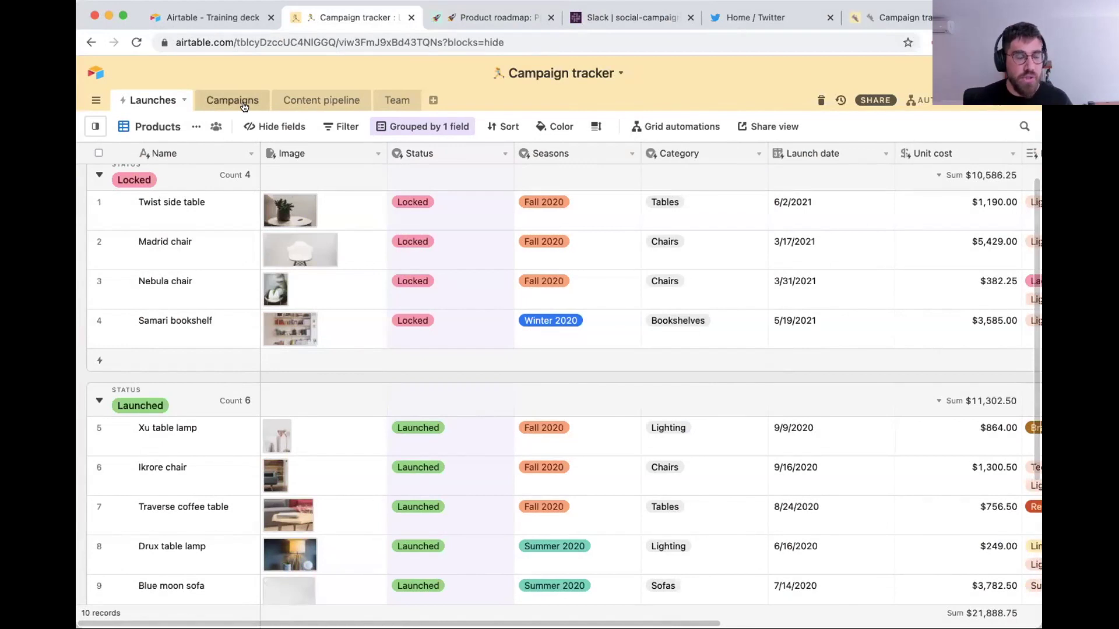
Open the Campaigns table and inspect the Xu table lamp campaign's Status and Channels cells.
{"action": "left_click", "coordinate": [233, 101]}
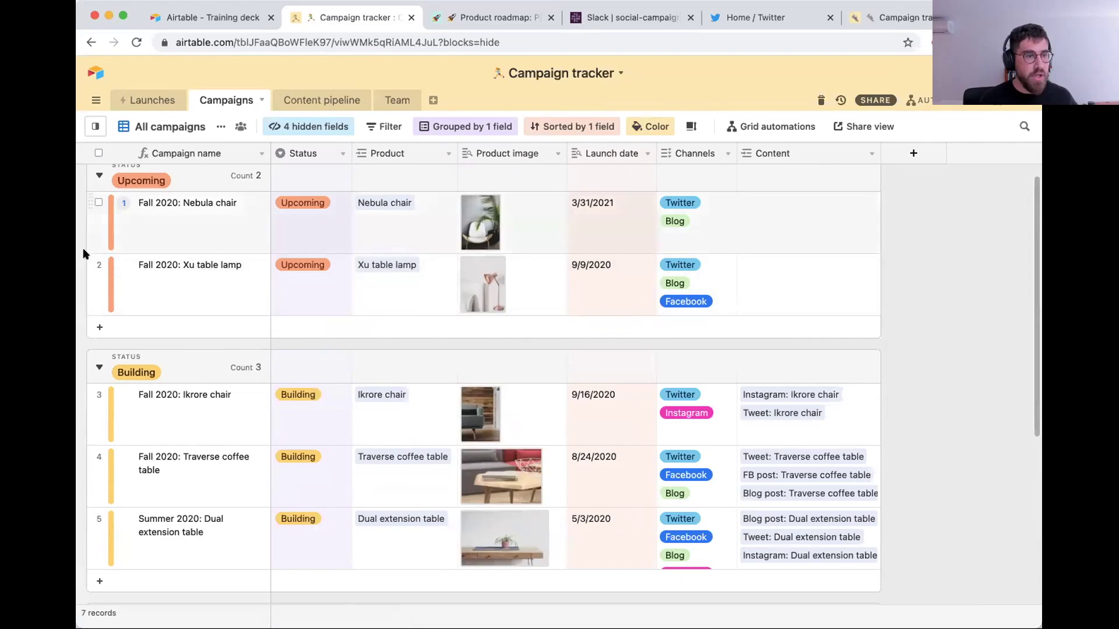
{"action": "left_click", "coordinate": [321, 276]}
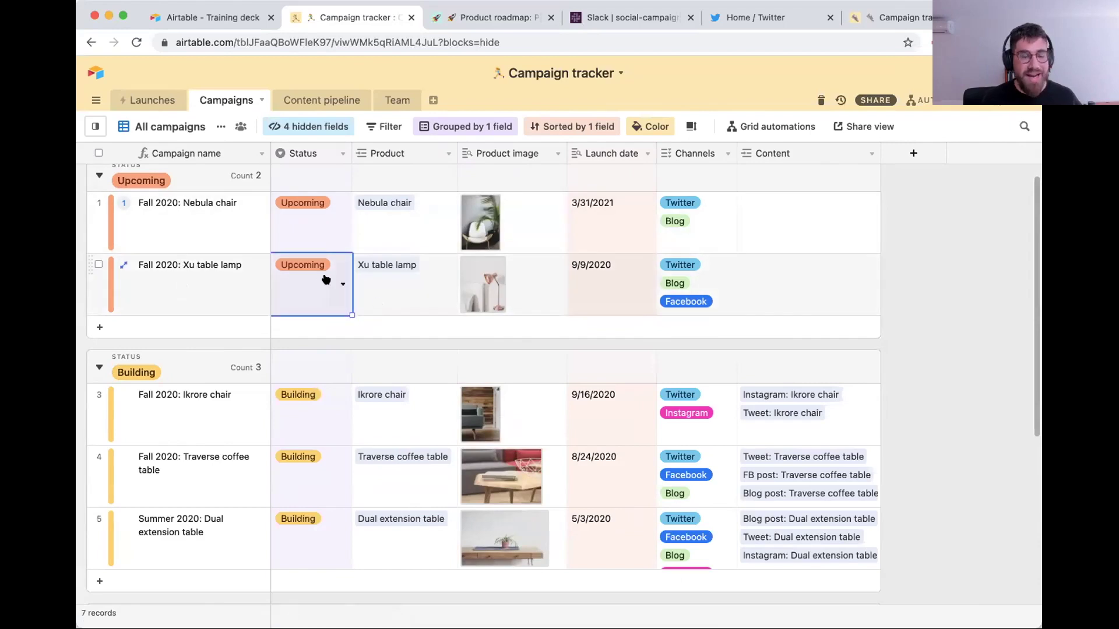
{"action": "left_click", "coordinate": [338, 285]}
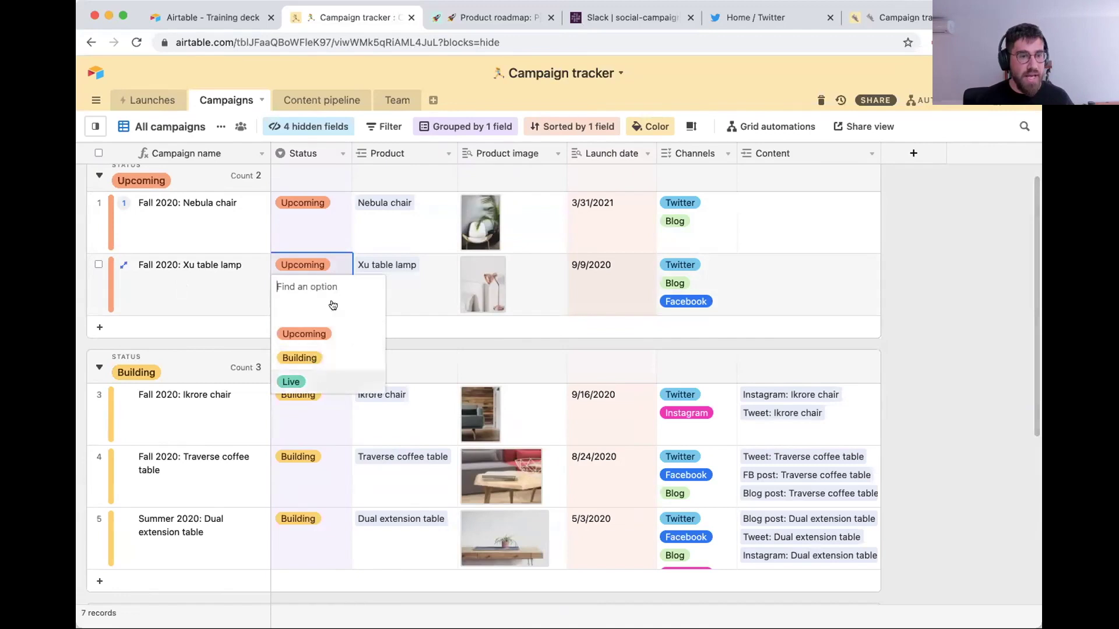
{"action": "left_click", "coordinate": [331, 263]}
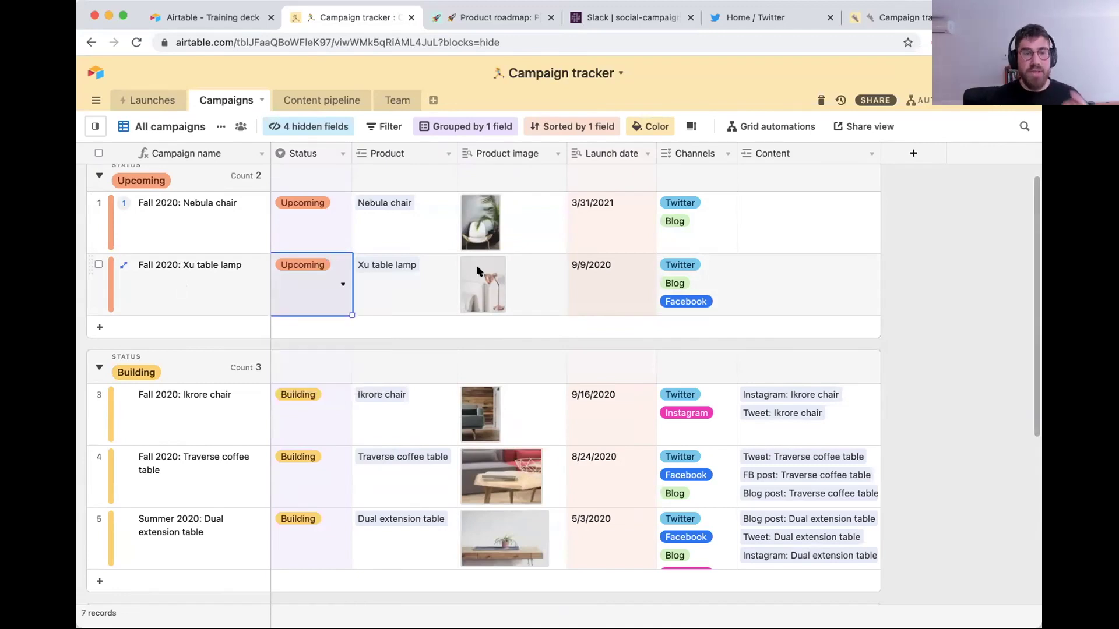
{"action": "left_click", "coordinate": [716, 291]}
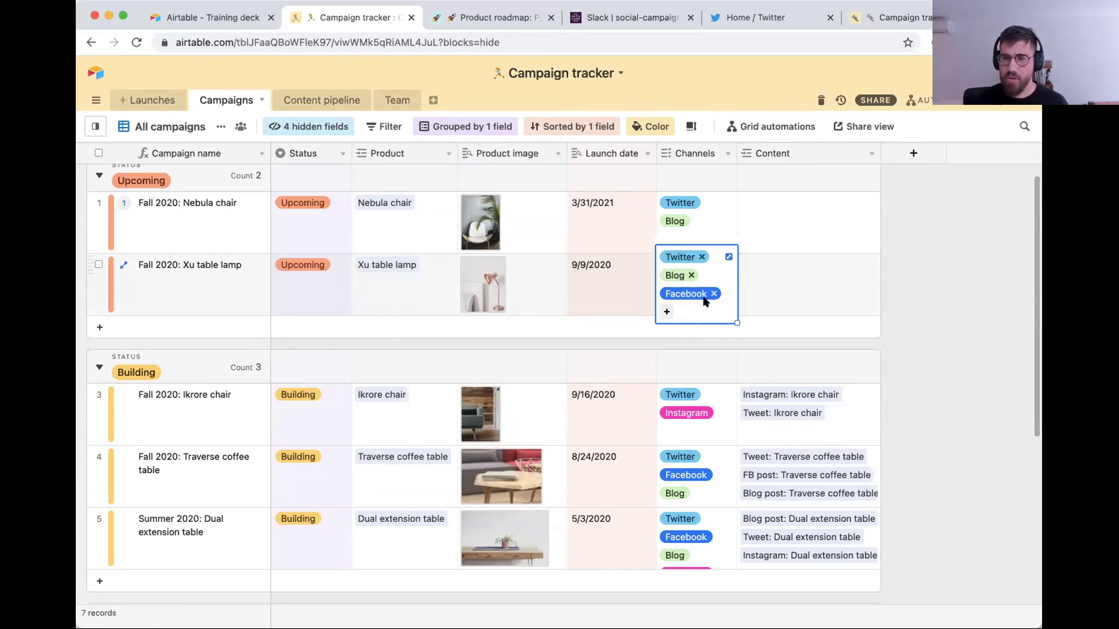
{"action": "left_click", "coordinate": [985, 455]}
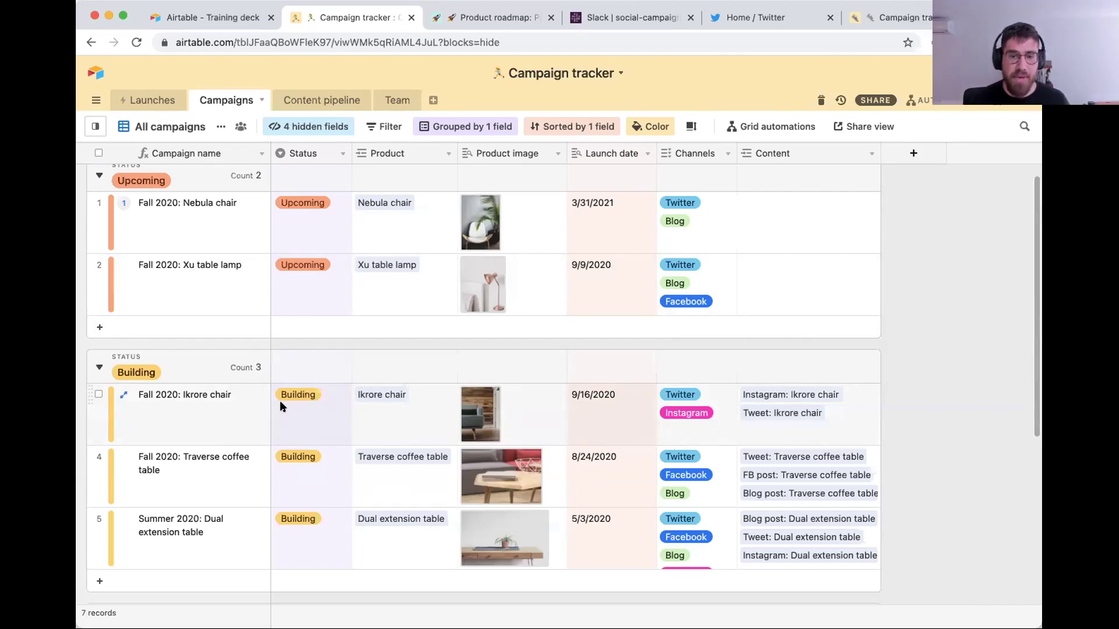
{"action": "left_click", "coordinate": [778, 389]}
{"action": "left_click", "coordinate": [872, 394]}
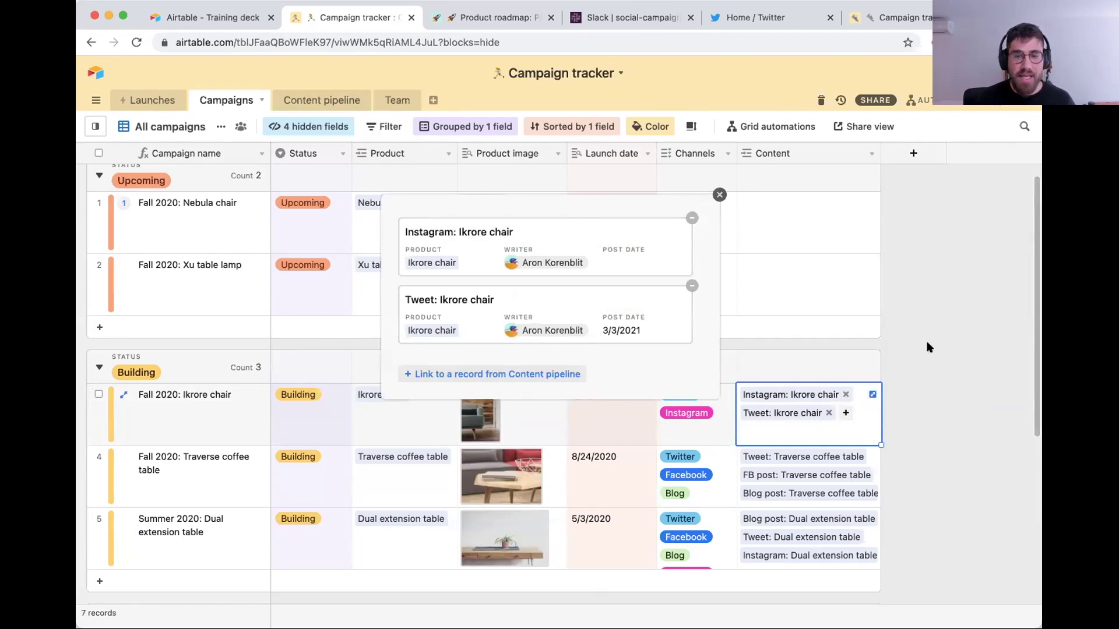
{"action": "left_click", "coordinate": [906, 397]}
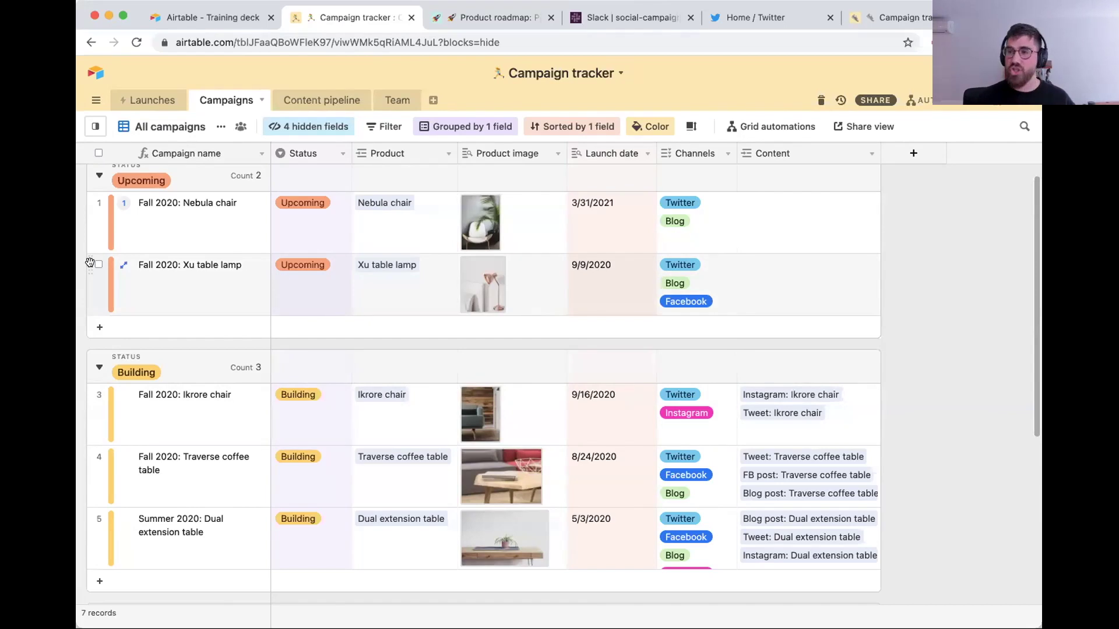
Move Xu table lamp from Upcoming into Building and confirm its new Content records appear.
{"action": "left_click_drag", "start_coordinate": [90, 262], "coordinate": [133, 378]}
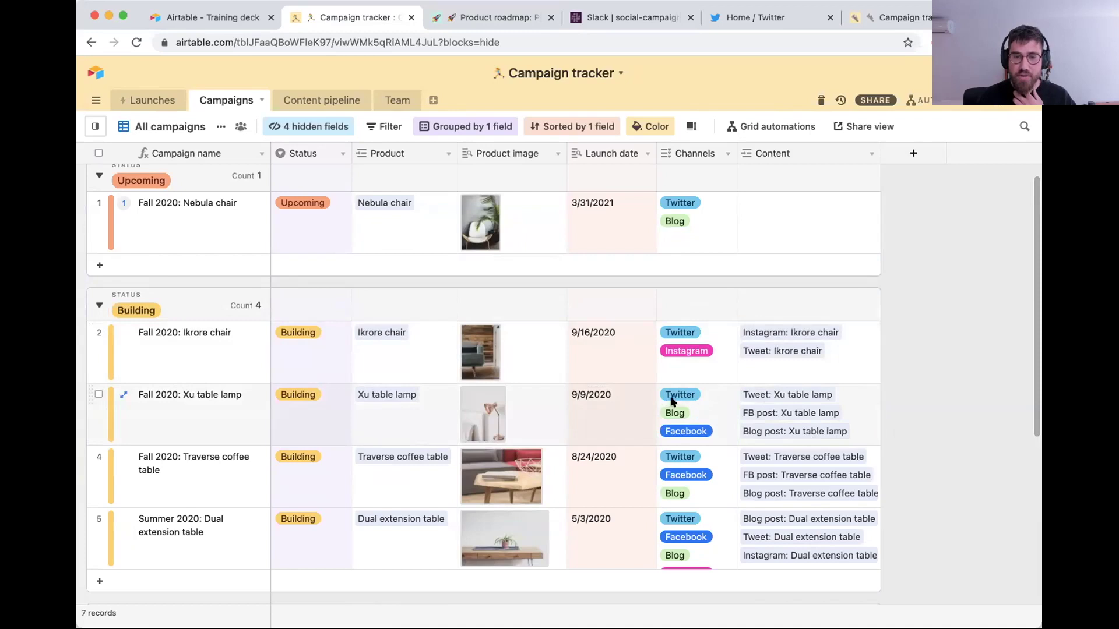
{"action": "left_click", "coordinate": [804, 393]}
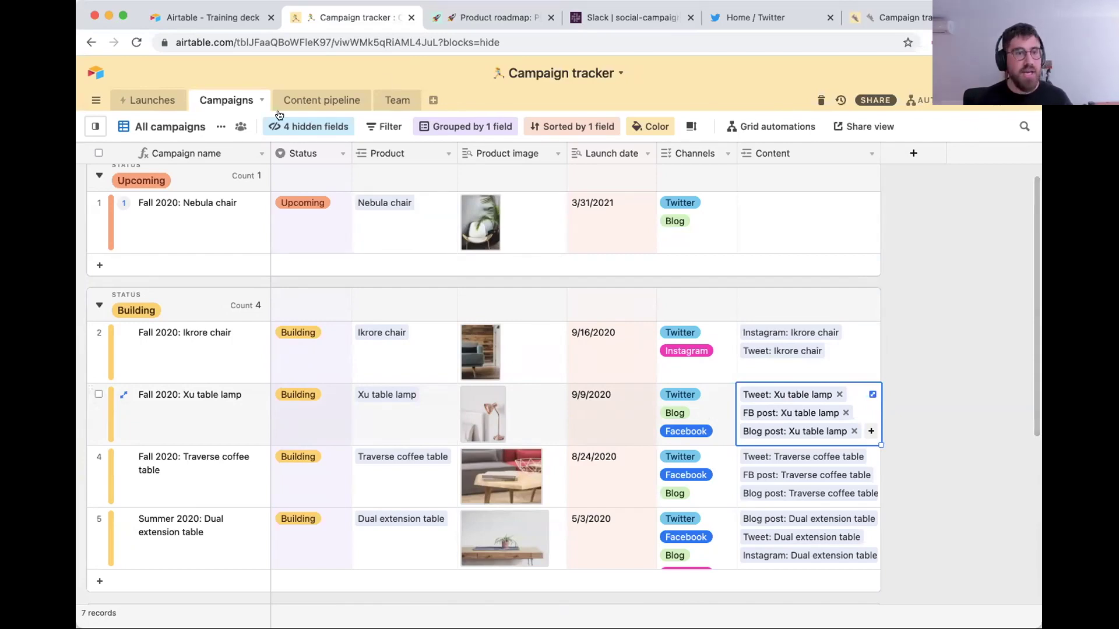
{"action": "left_click", "coordinate": [299, 103]}
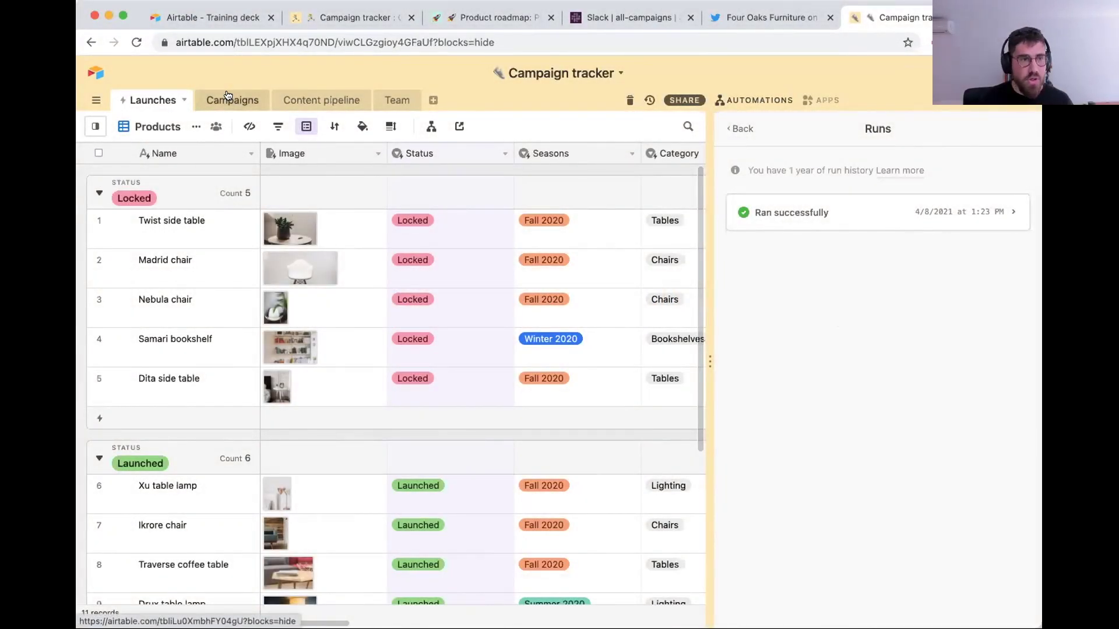
Check Xu table lamp's launch date and Content in Campaigns, then show the automations list.
{"action": "left_click", "coordinate": [227, 98]}
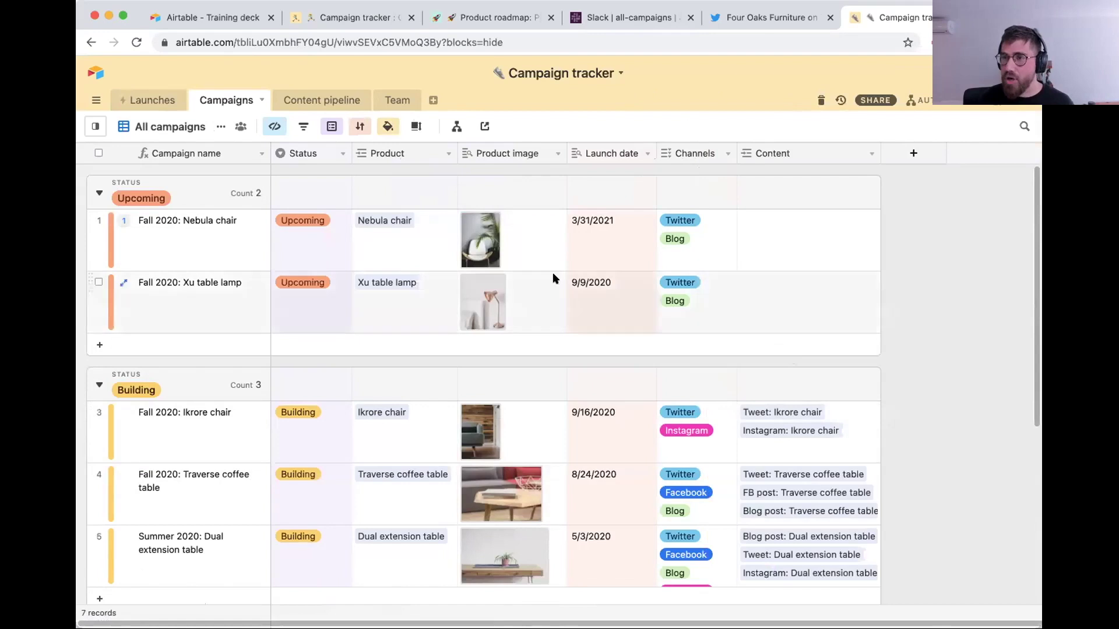
{"action": "left_click", "coordinate": [574, 294]}
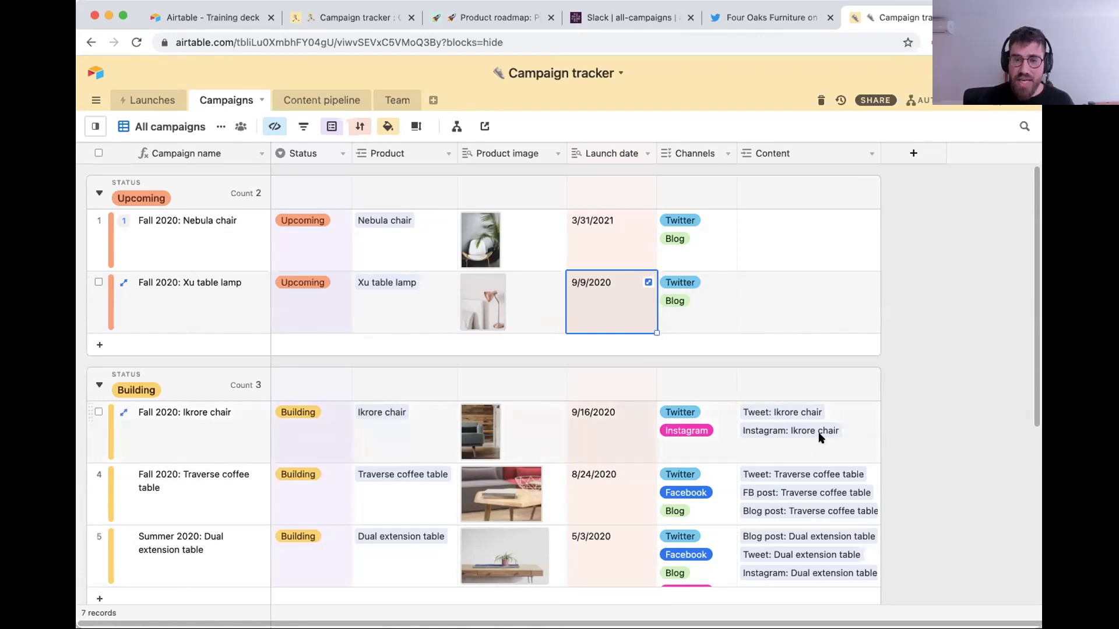
{"action": "left_click", "coordinate": [818, 313]}
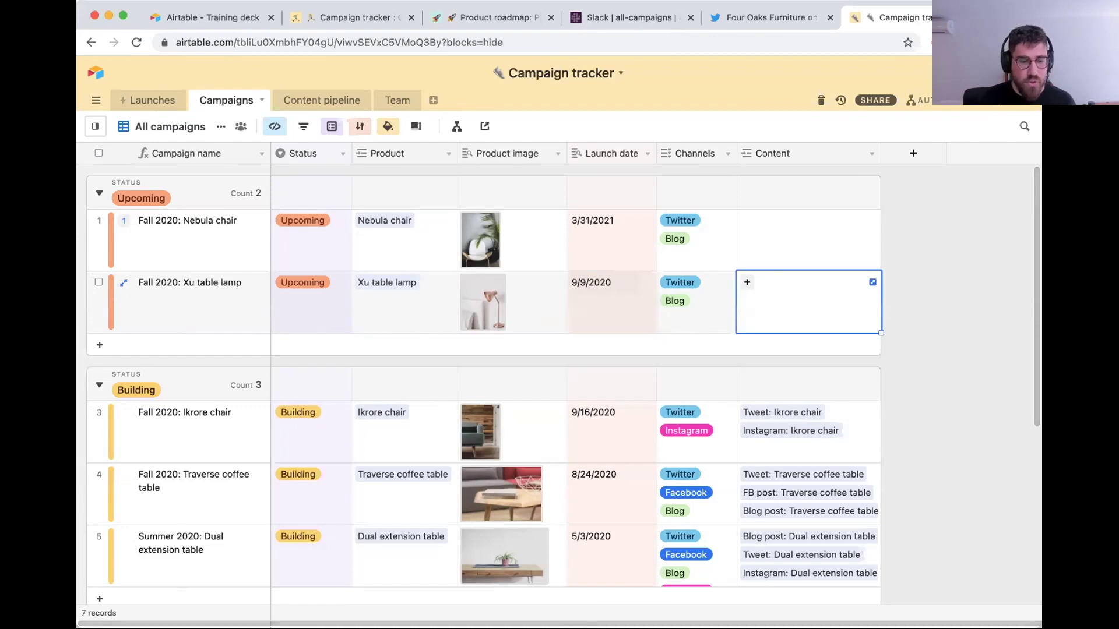
{"action": "left_click", "coordinate": [918, 100]}
{"action": "left_click", "coordinate": [750, 125]}
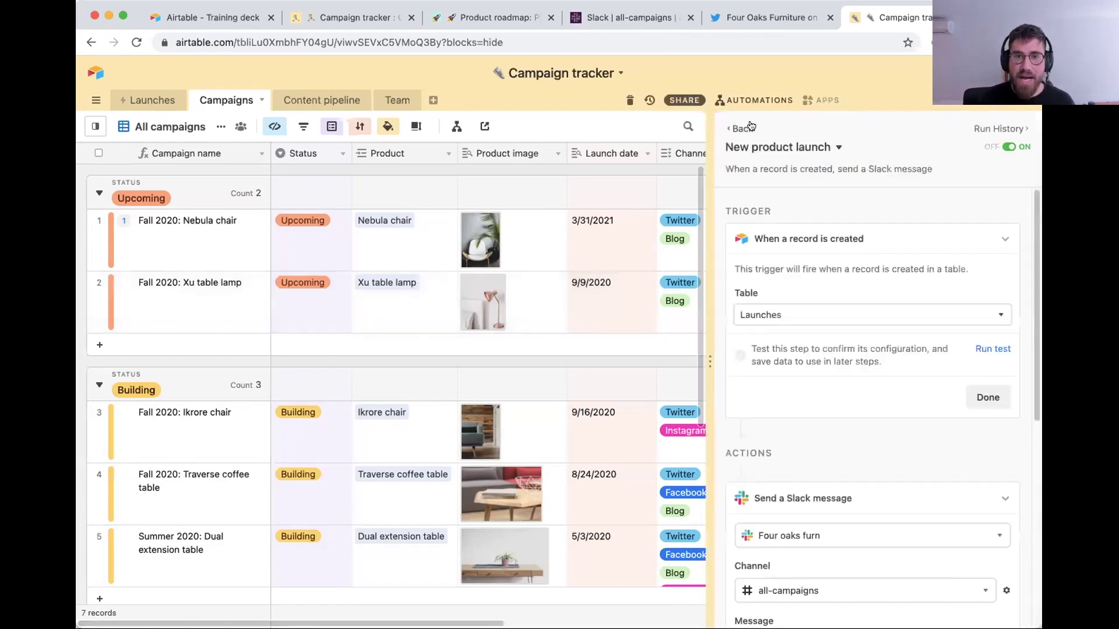
Create a new automation and name it 'Create action item: Twitter'.
{"action": "left_click", "coordinate": [746, 123]}
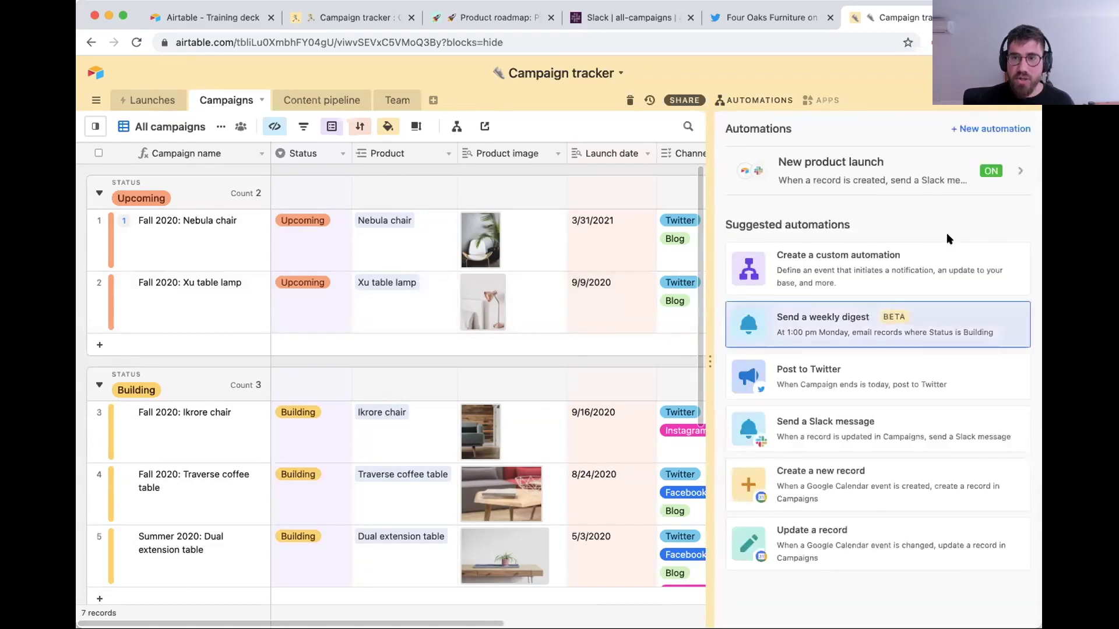
{"action": "left_click", "coordinate": [1013, 135]}
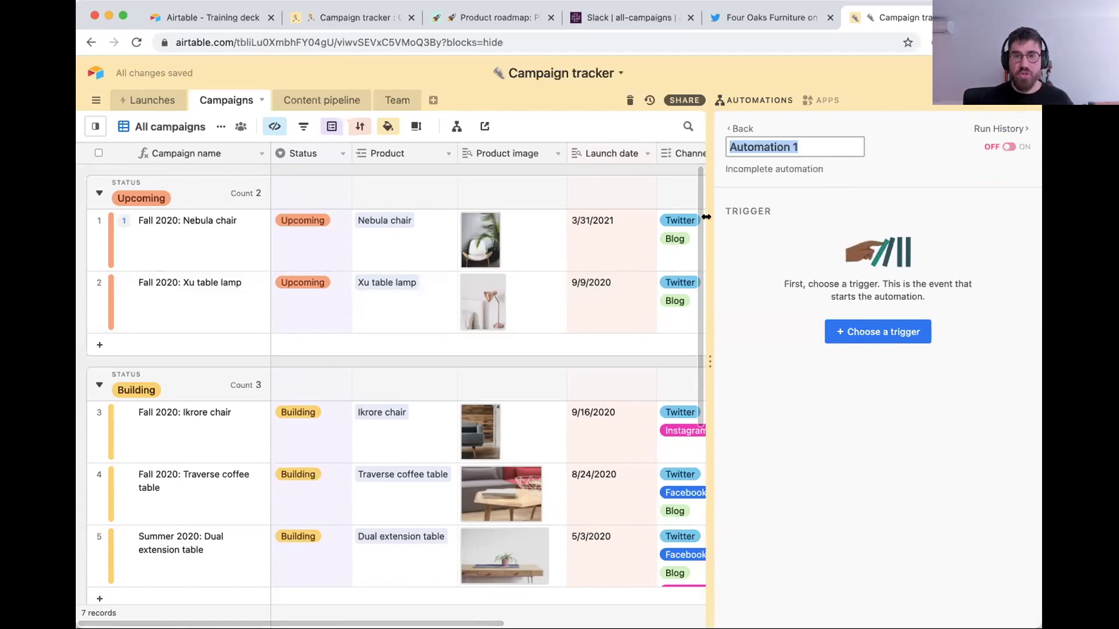
{"action": "type", "text": "Create action item: twitter"}
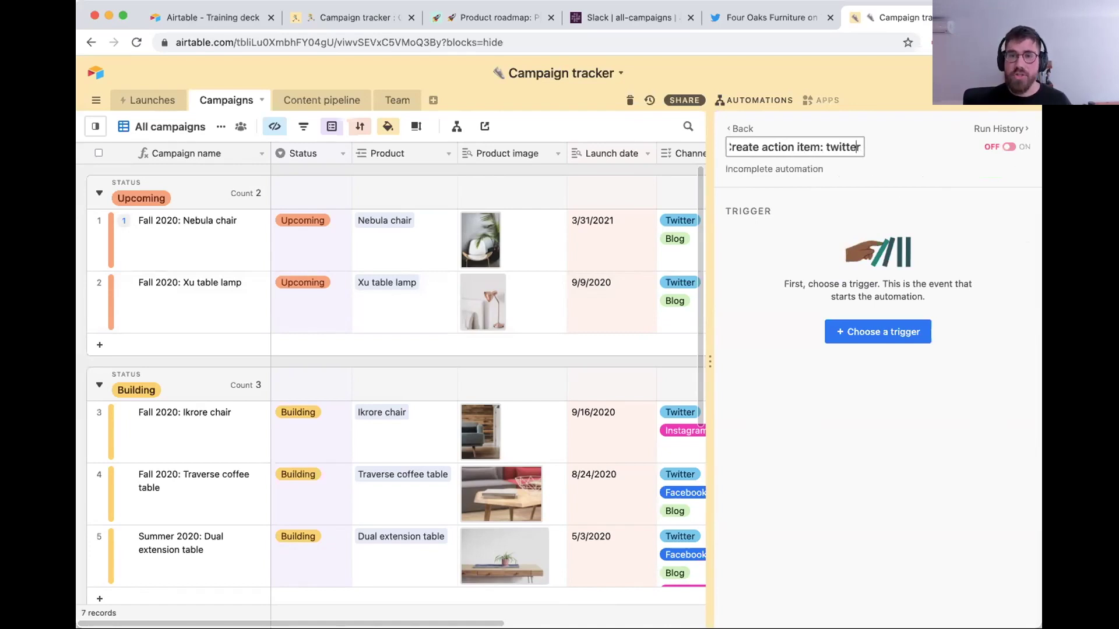
{"action": "key", "text": "BackSpace"}
{"action": "type", "text": "T"}
{"action": "left_click", "coordinate": [900, 185]}
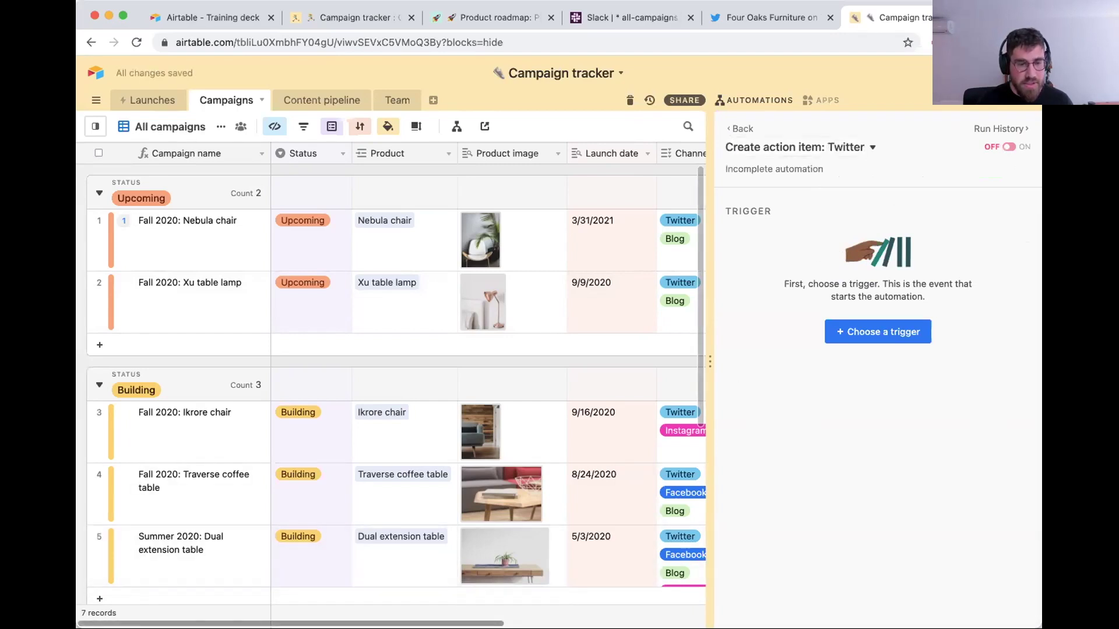
{"action": "scroll", "coordinate": [437, 379], "scroll_direction": "right", "scroll_amount": 5}
{"action": "scroll", "coordinate": [554, 387], "scroll_direction": "right", "scroll_amount": 2}
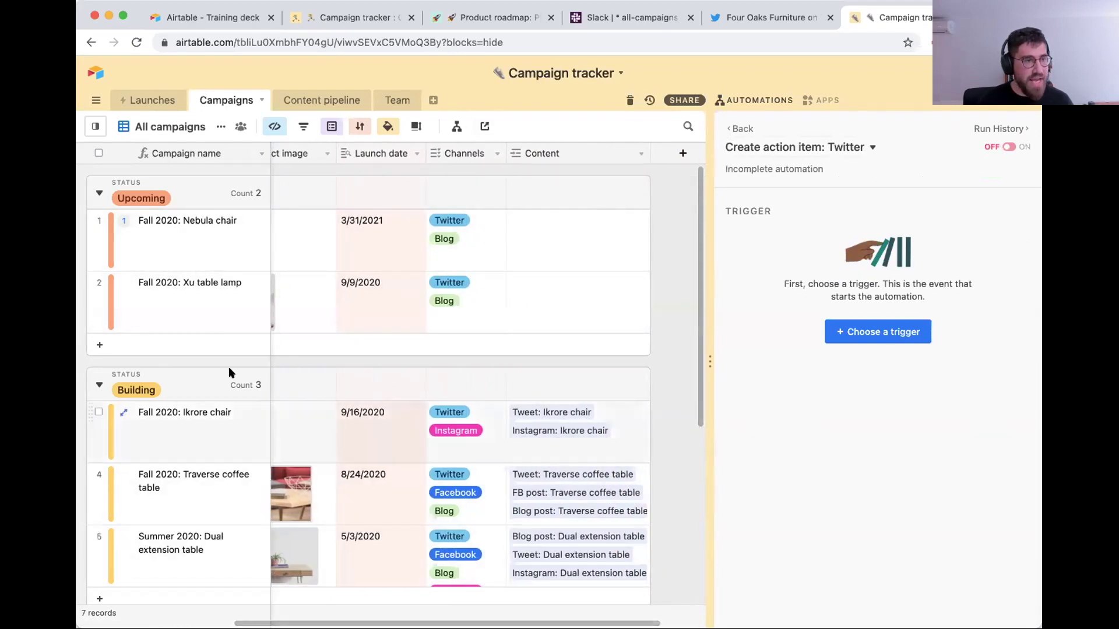
Set the automation's trigger to 'When a record matches conditions'.
{"action": "left_click", "coordinate": [898, 341]}
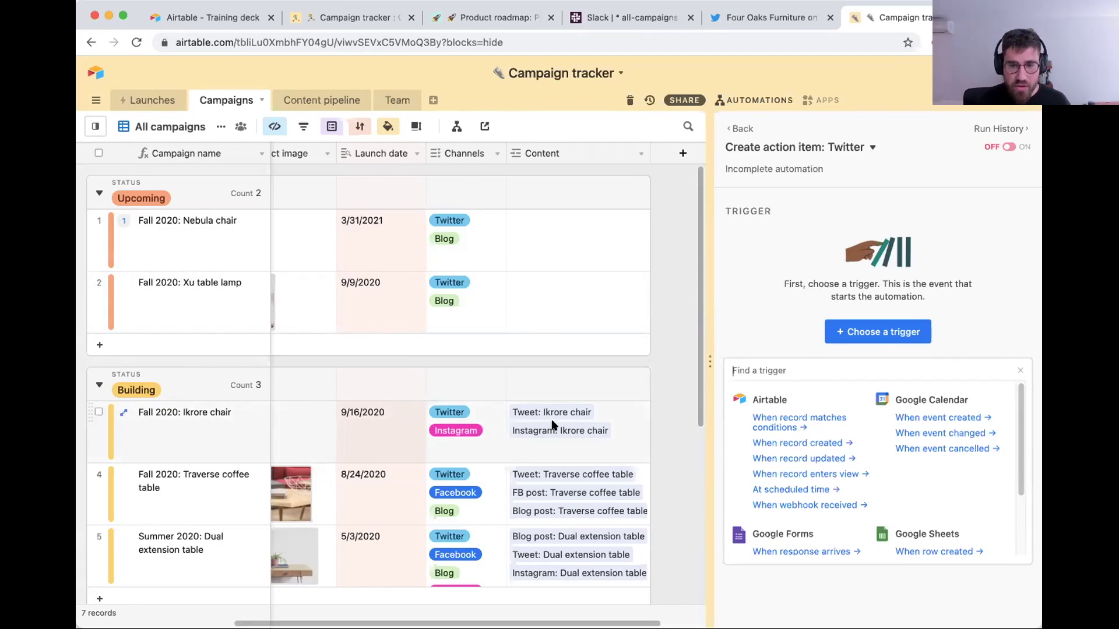
{"action": "left_click", "coordinate": [763, 428]}
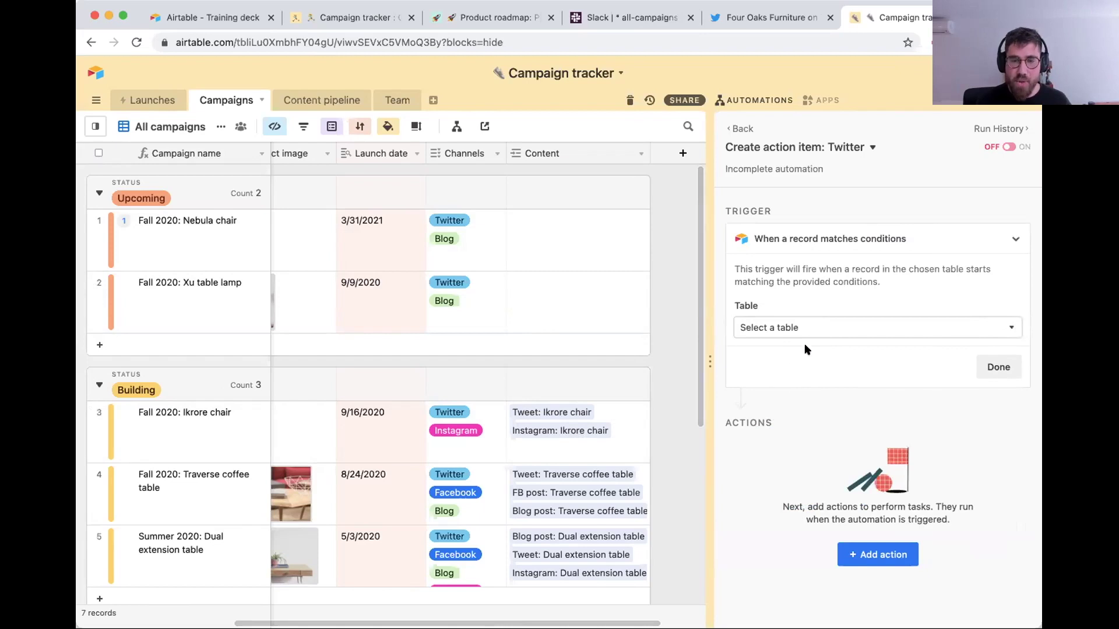
Point the trigger at the Campaigns table with the condition Status is Building.
{"action": "left_click", "coordinate": [810, 328]}
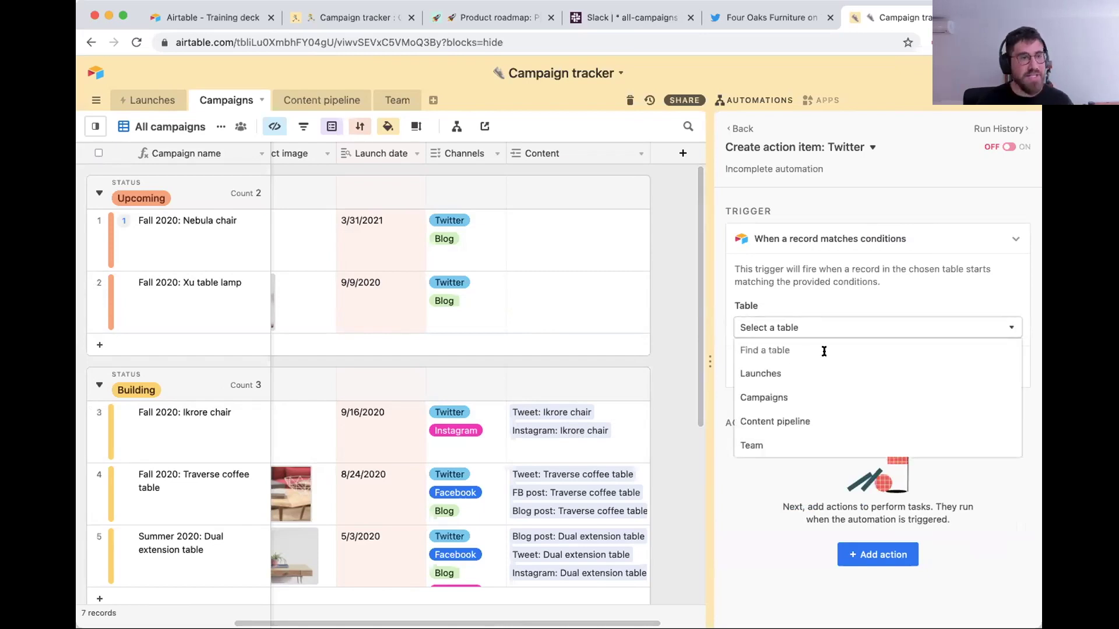
{"action": "left_click", "coordinate": [819, 399]}
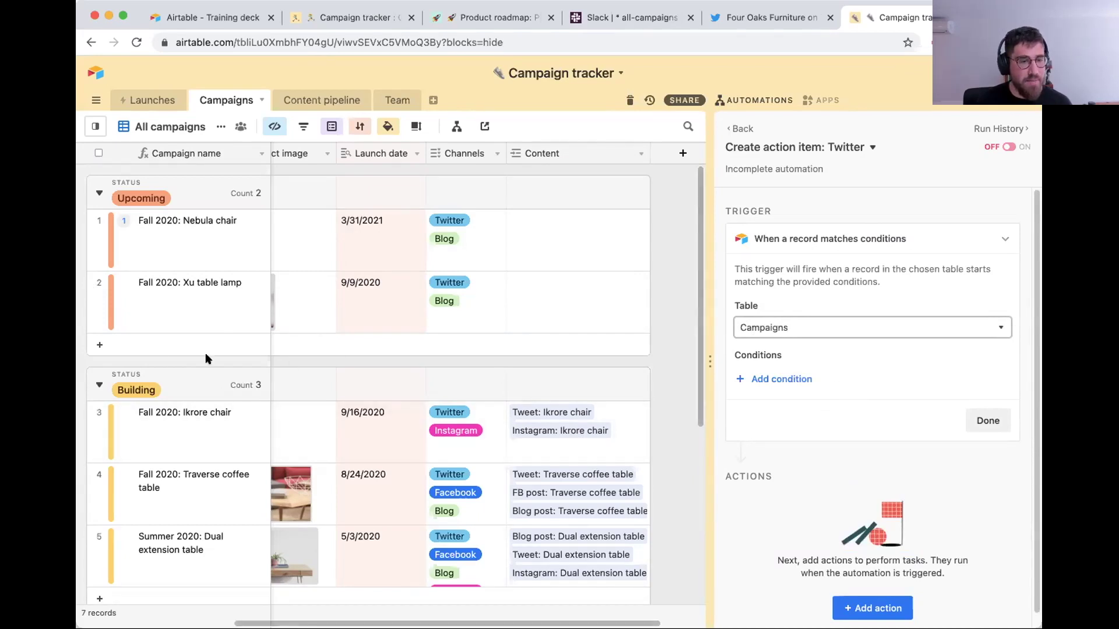
{"action": "left_click", "coordinate": [772, 380]}
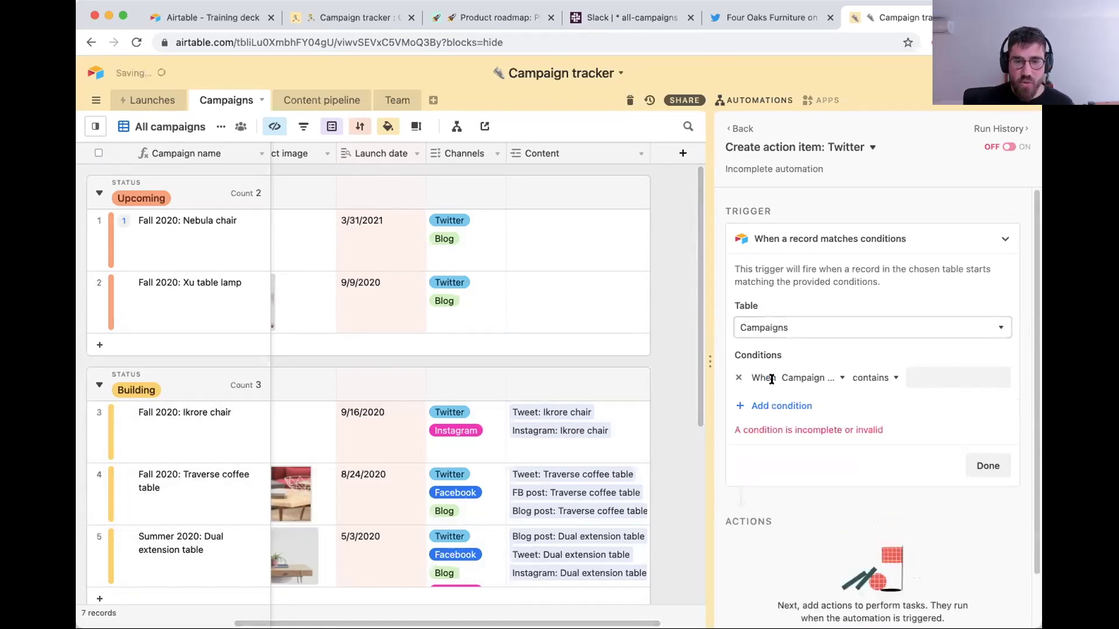
{"action": "left_click", "coordinate": [818, 380]}
{"action": "left_click", "coordinate": [822, 447]}
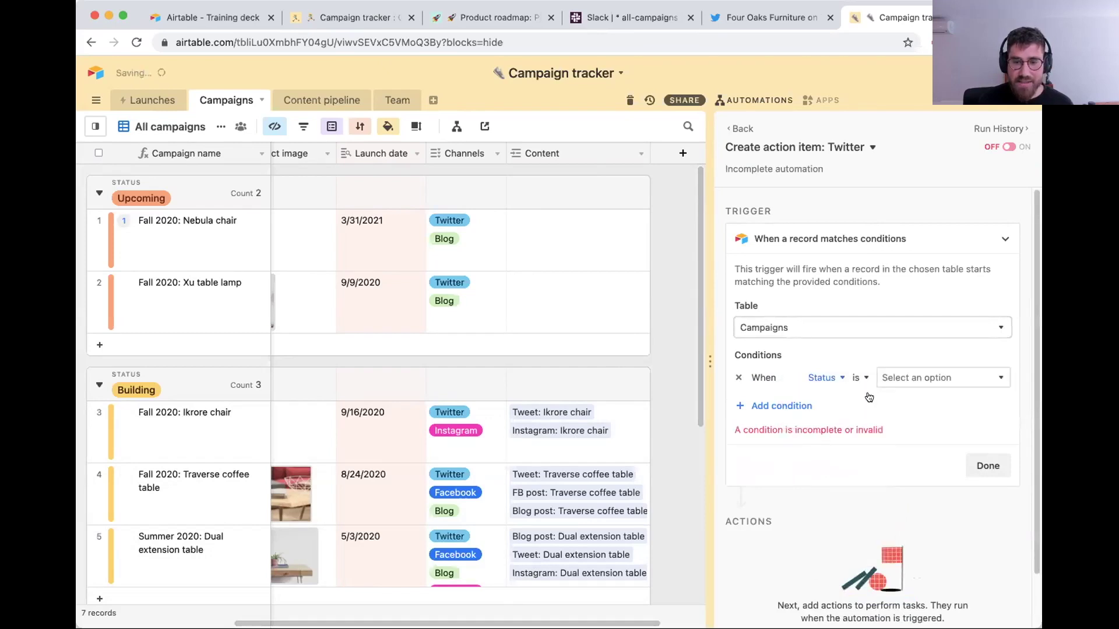
{"action": "left_click", "coordinate": [914, 378]}
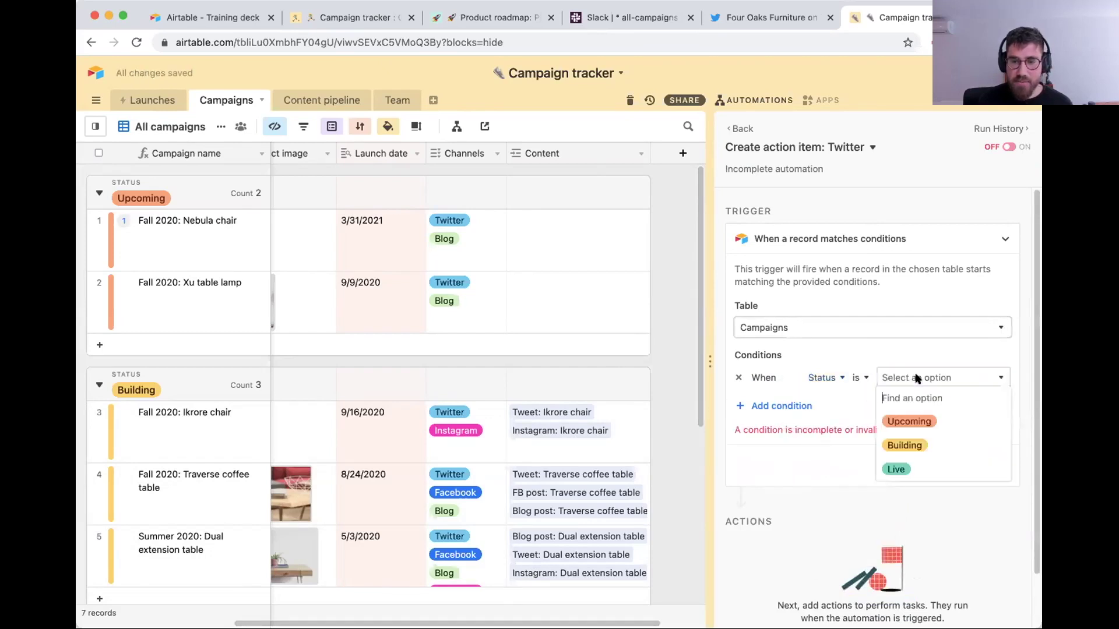
{"action": "left_click", "coordinate": [917, 441]}
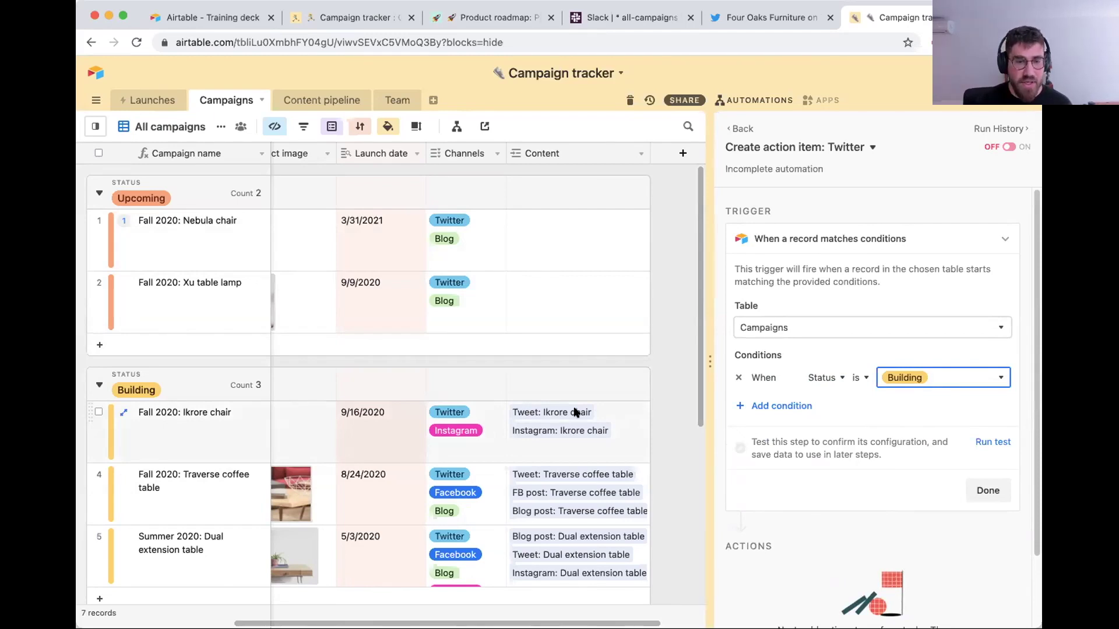
Add a second condition, Channels has any of Twitter, and remove the empty extra condition.
{"action": "left_click", "coordinate": [785, 407]}
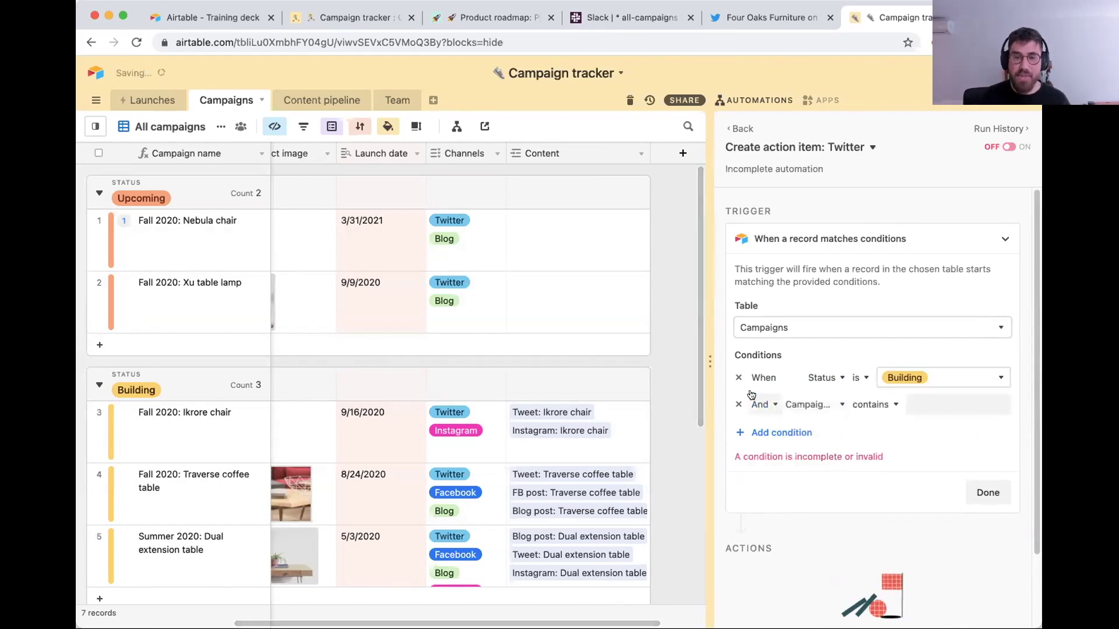
{"action": "left_click", "coordinate": [811, 403]}
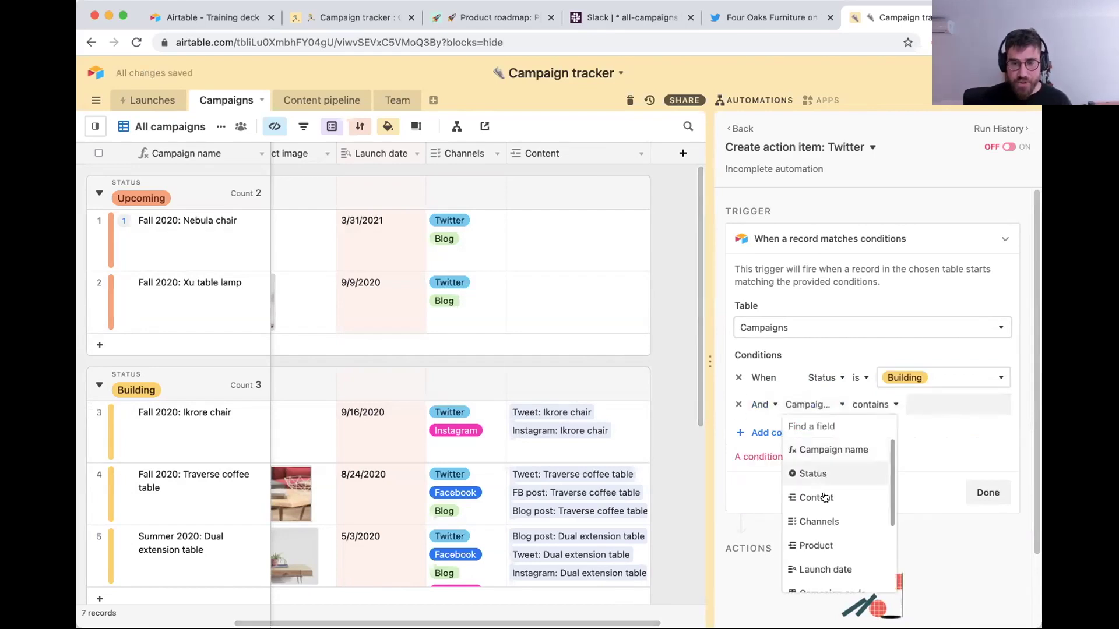
{"action": "left_click", "coordinate": [831, 520]}
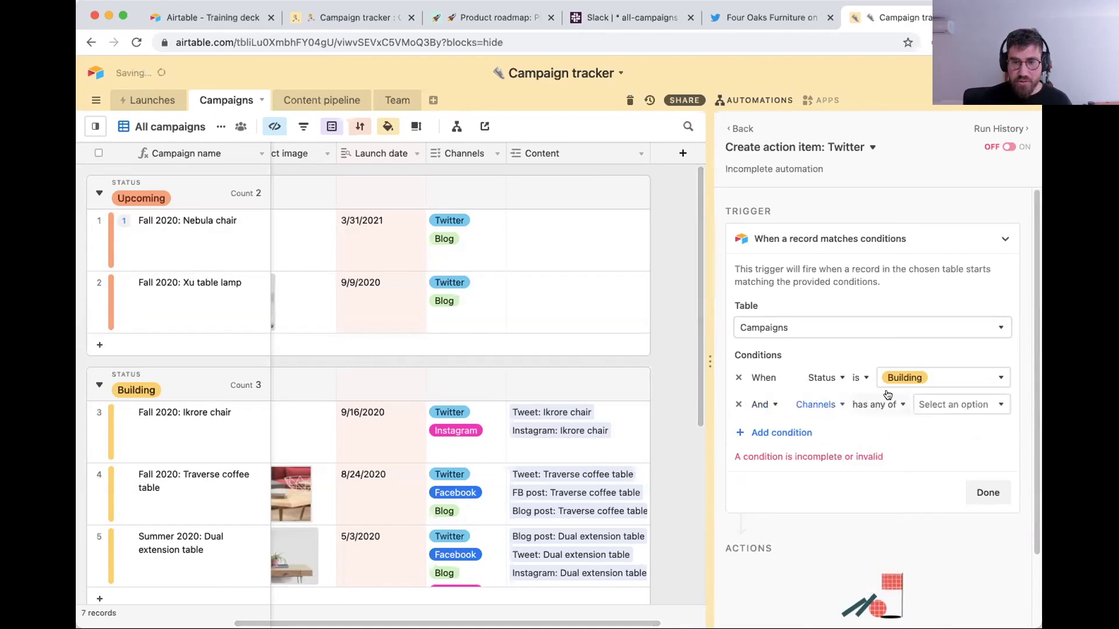
{"action": "left_click", "coordinate": [943, 408]}
{"action": "left_click", "coordinate": [930, 449]}
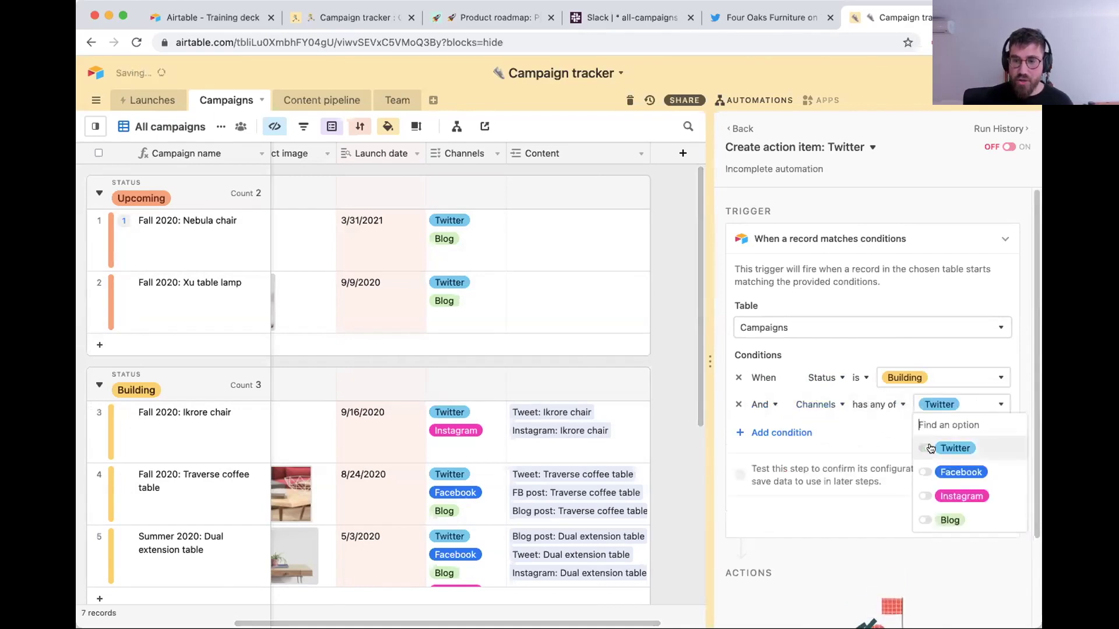
{"action": "left_click", "coordinate": [874, 432]}
{"action": "left_click", "coordinate": [739, 432]}
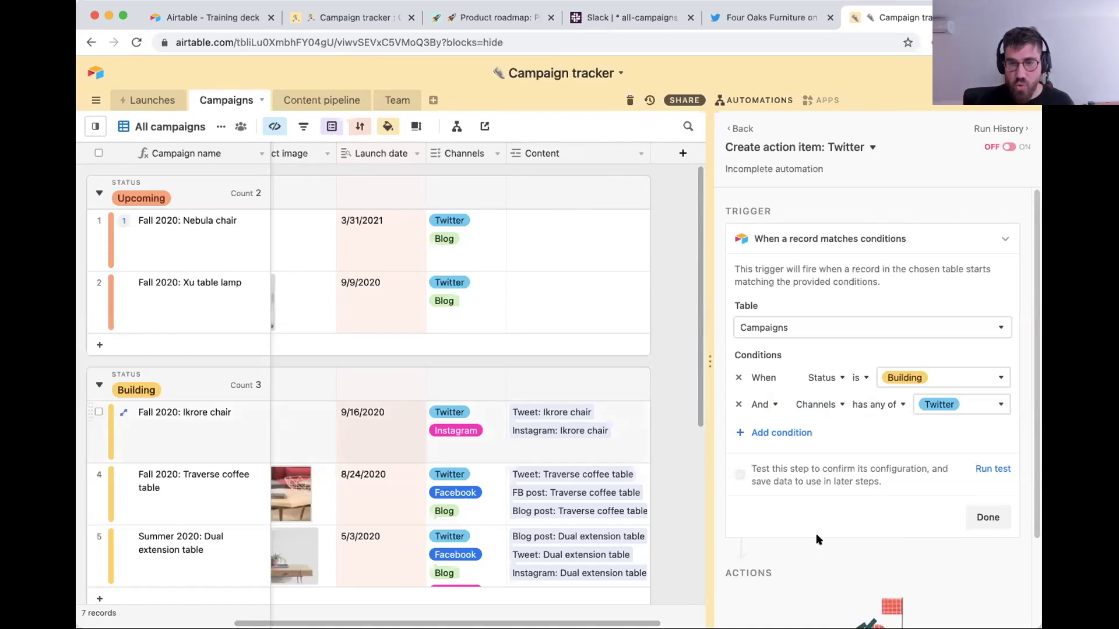
{"action": "left_click", "coordinate": [985, 516]}
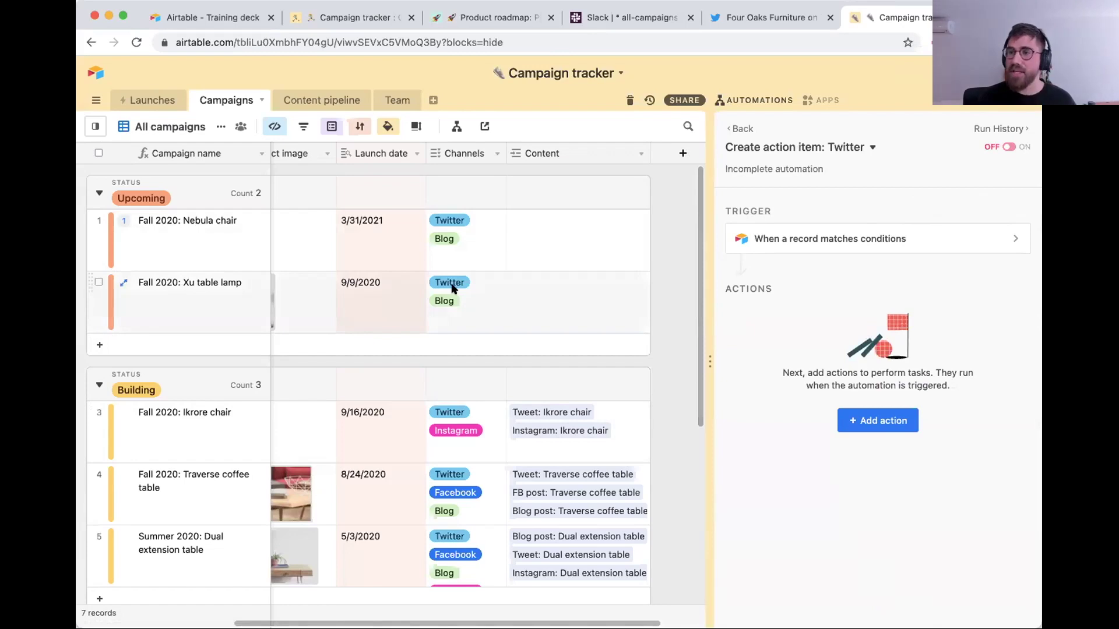
Add a Create record action that creates records in the Content pipeline table.
{"action": "left_click", "coordinate": [874, 426]}
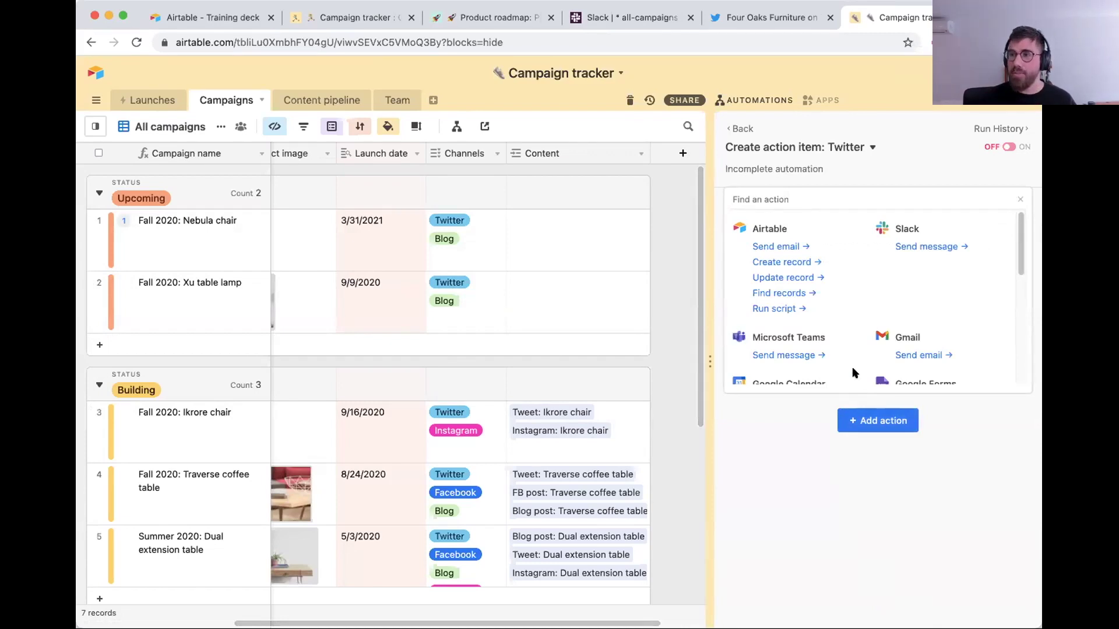
{"action": "left_click", "coordinate": [782, 262]}
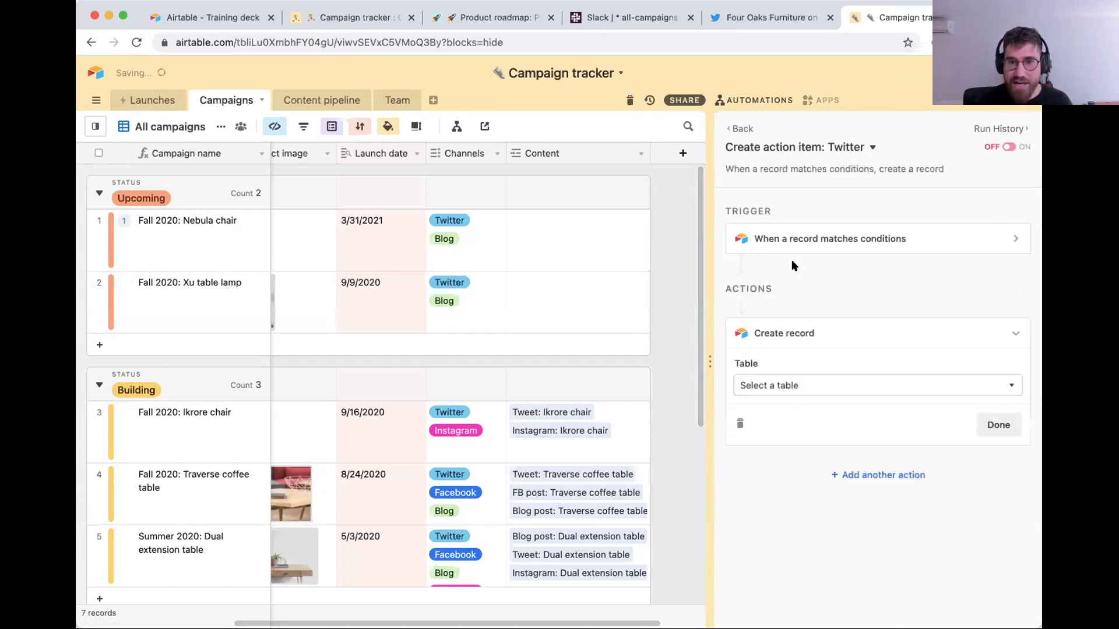
{"action": "left_click", "coordinate": [810, 382]}
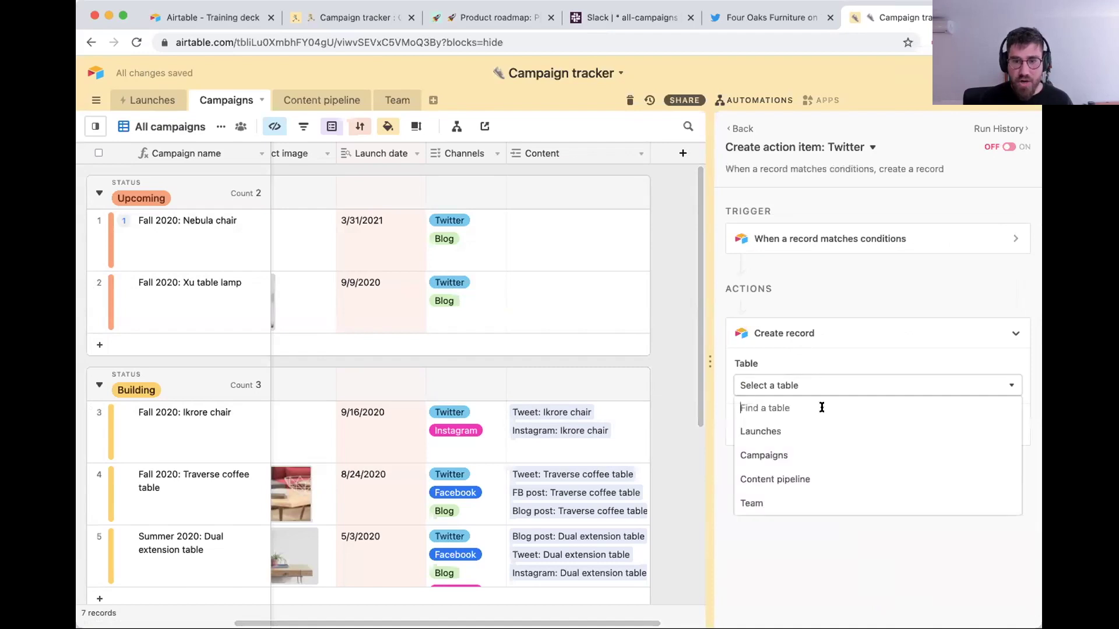
{"action": "left_click", "coordinate": [807, 476]}
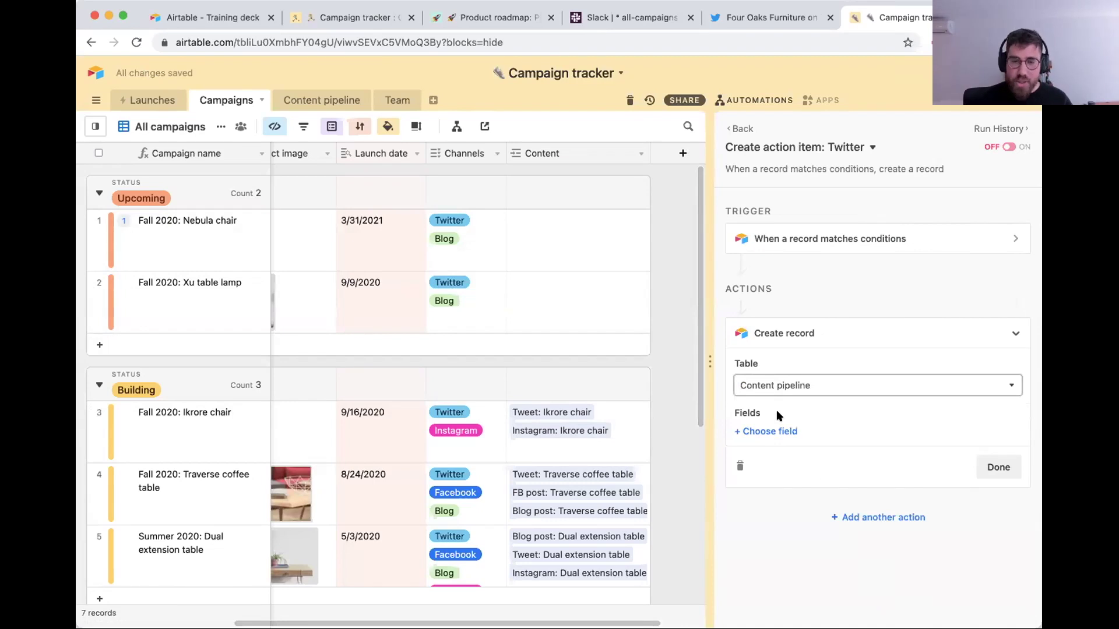
{"action": "left_click", "coordinate": [343, 103]}
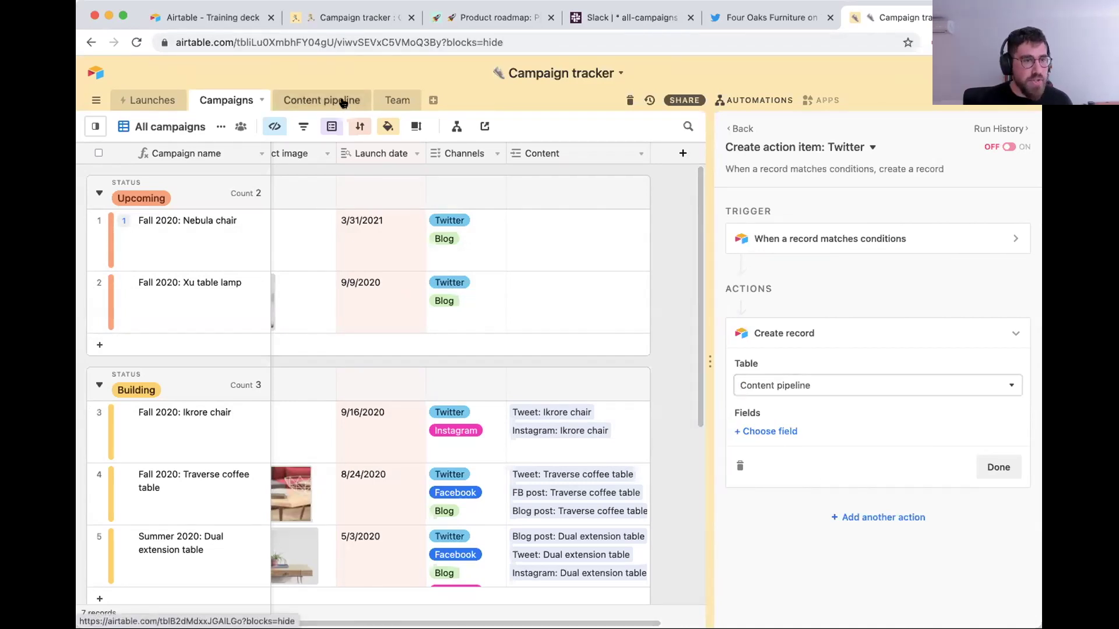
{"action": "scroll", "coordinate": [243, 309], "scroll_direction": "up", "scroll_amount": 2}
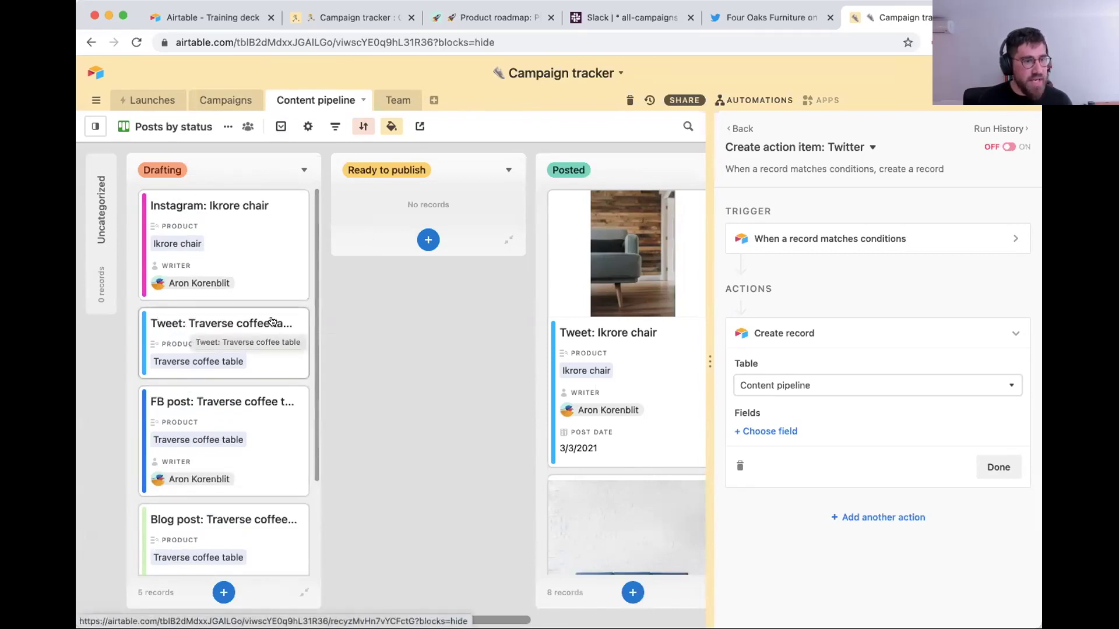
Set the new record's Name to 'Tweet: ' followed by the triggering campaign's Product Name.
{"action": "left_click", "coordinate": [761, 432]}
{"action": "type", "text": "name"}
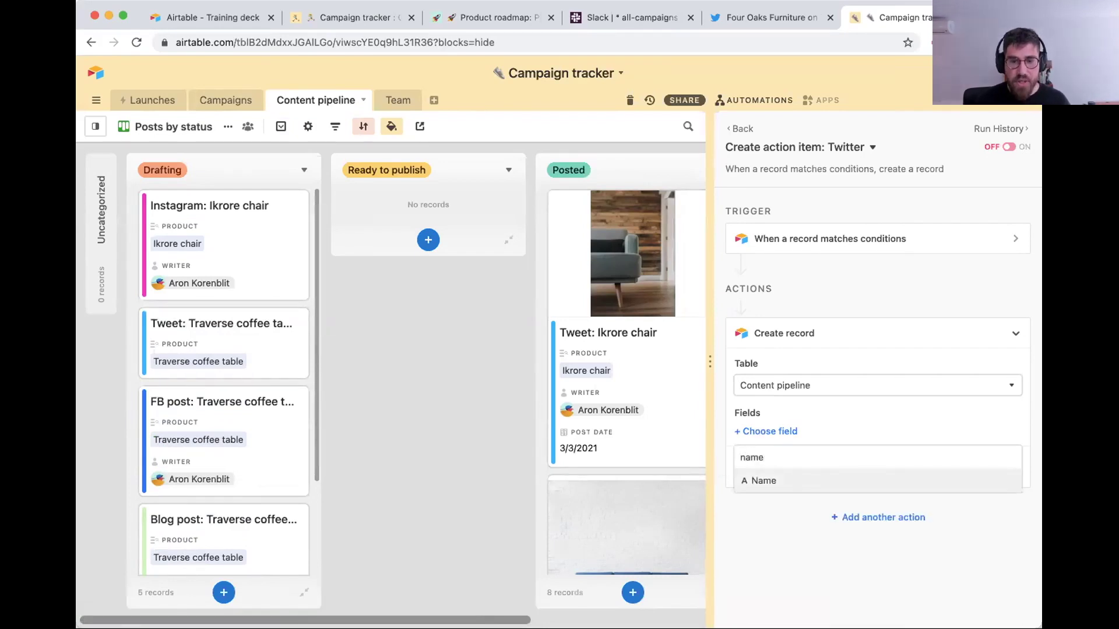
{"action": "left_click", "coordinate": [807, 487]}
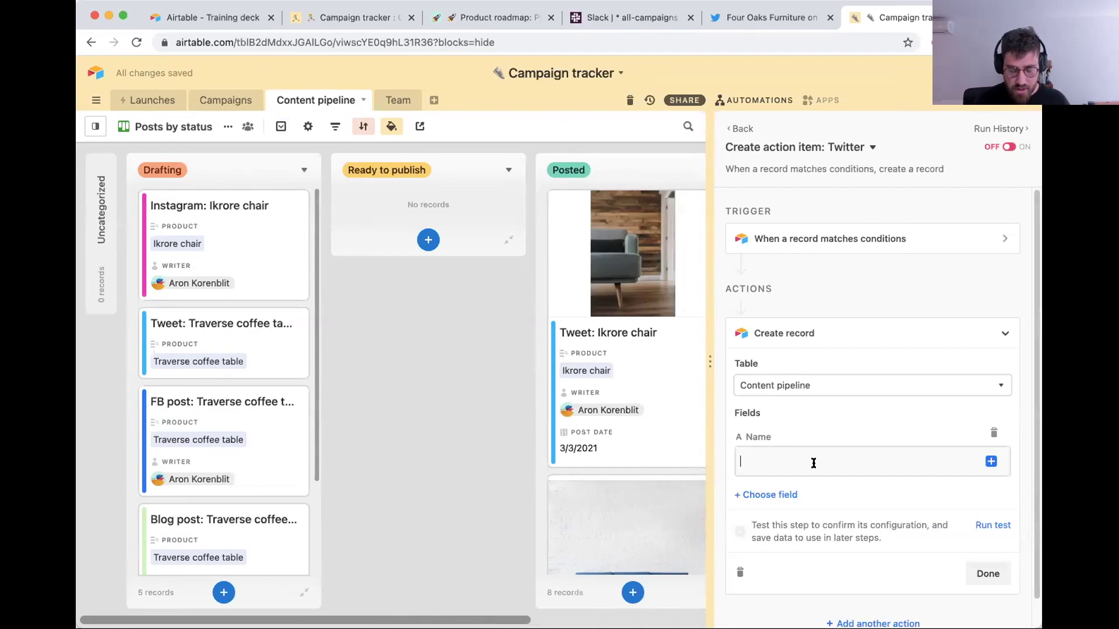
{"action": "type", "text": "Tweet:"}
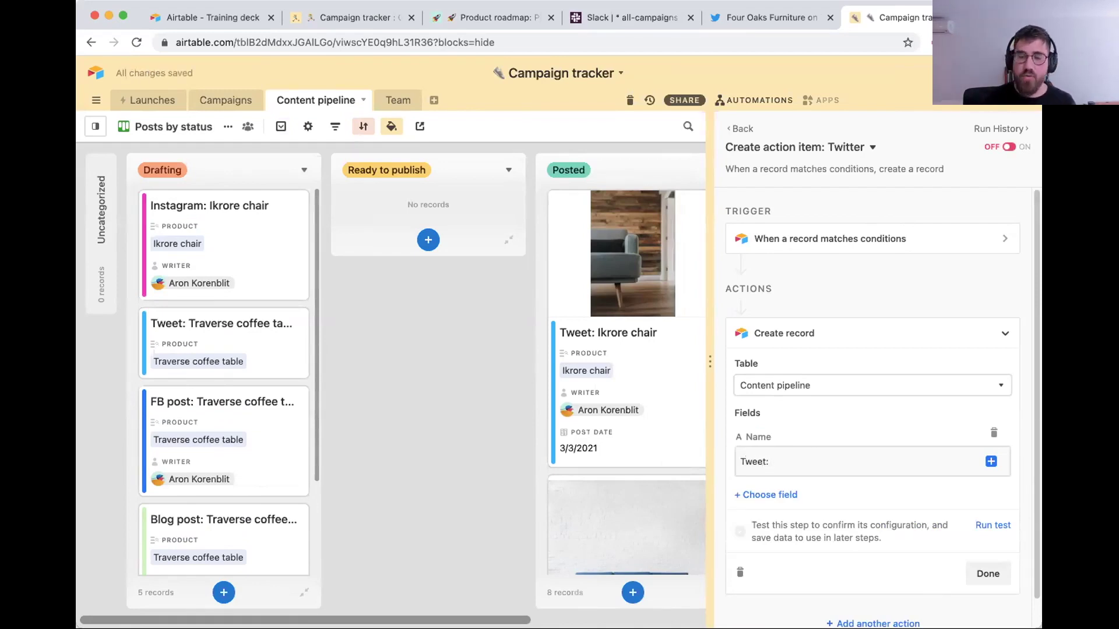
{"action": "left_click", "coordinate": [990, 462]}
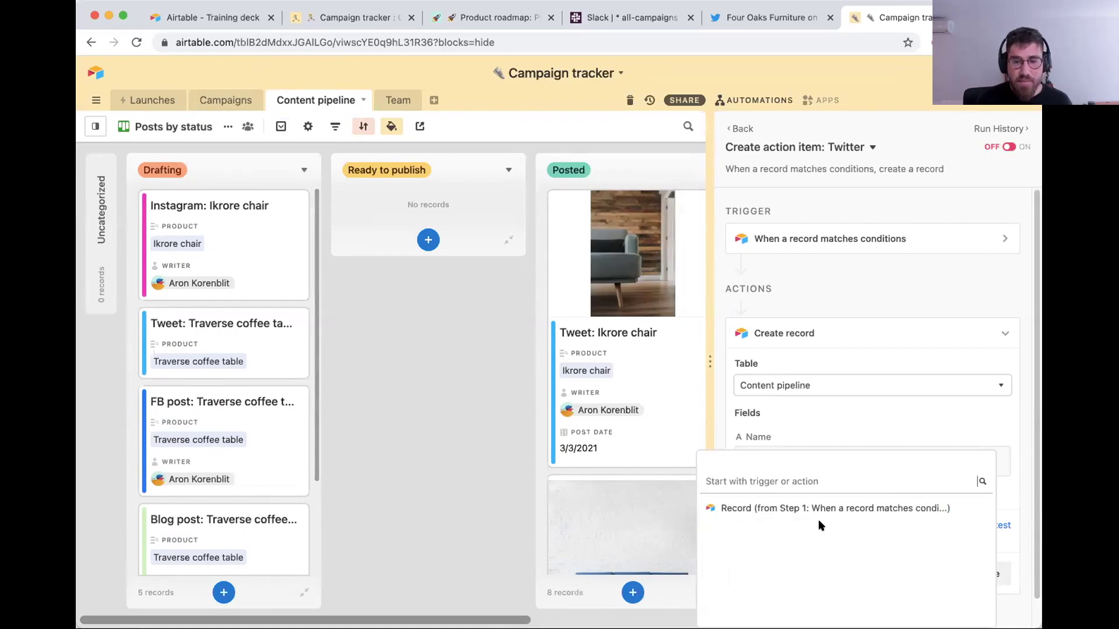
{"action": "left_click", "coordinate": [956, 507]}
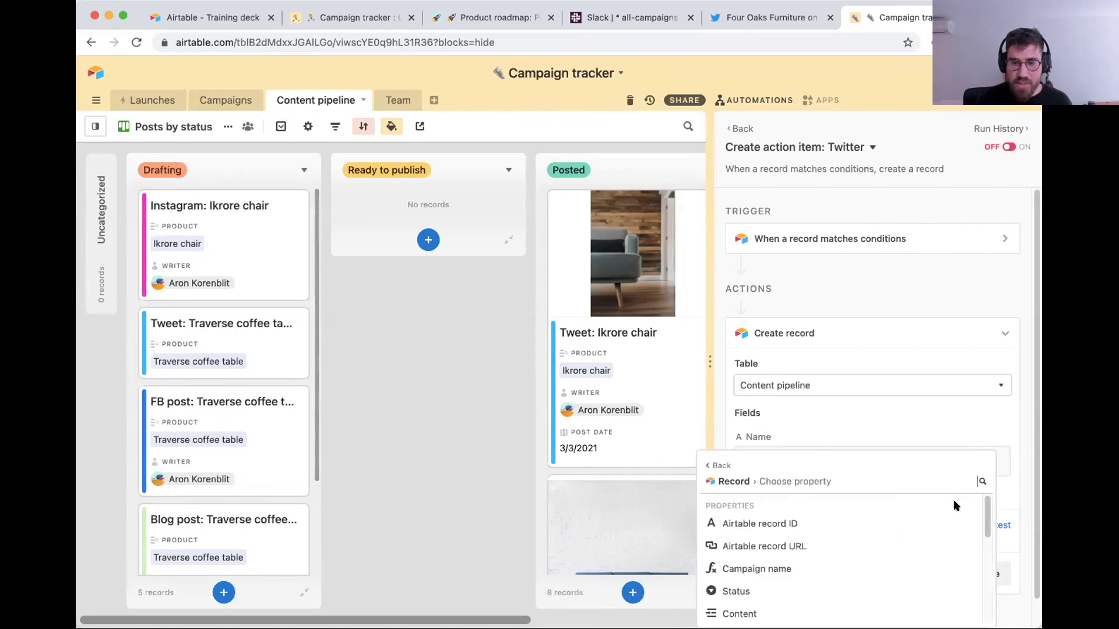
{"action": "scroll", "coordinate": [828, 502], "scroll_direction": "down", "scroll_amount": 4}
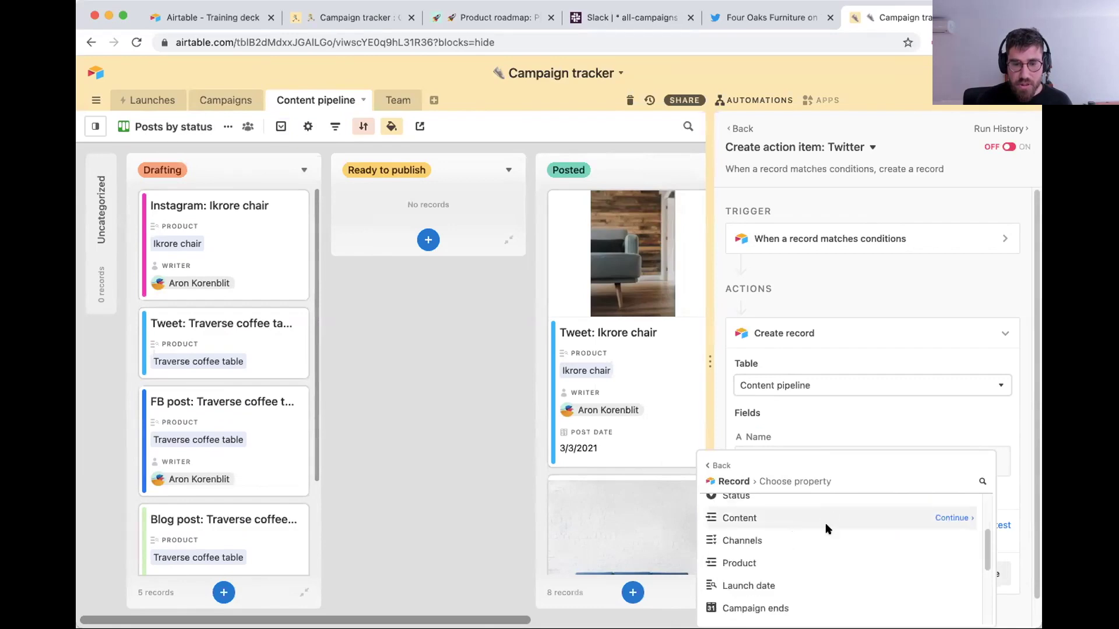
{"action": "left_click", "coordinate": [964, 562]}
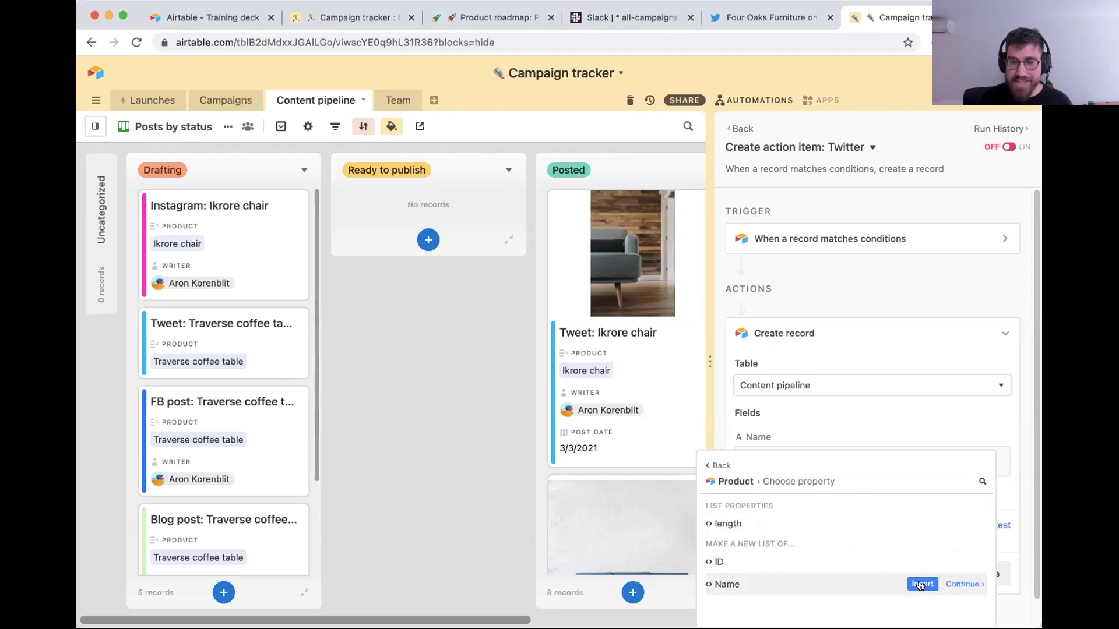
{"action": "left_click", "coordinate": [920, 584]}
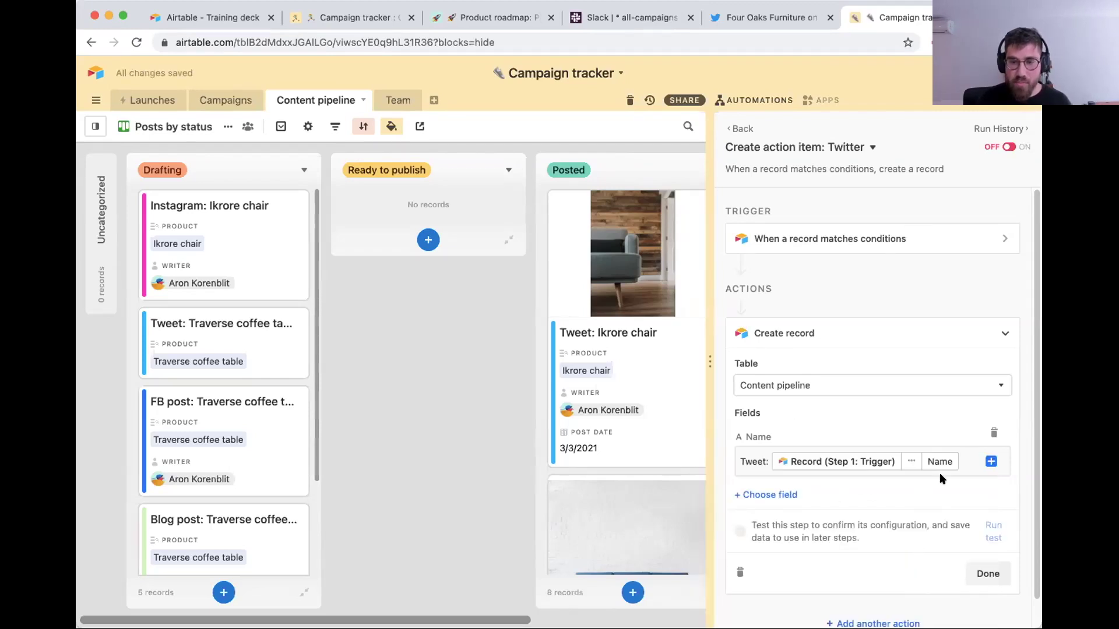
{"action": "scroll", "coordinate": [830, 443], "scroll_direction": "down", "scroll_amount": 1}
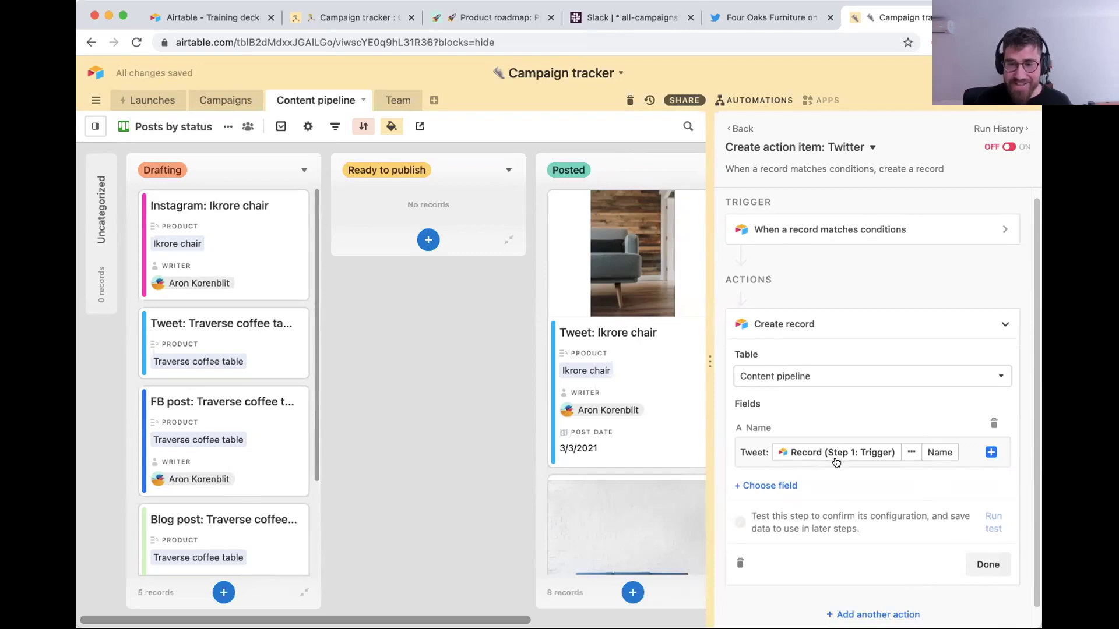
{"action": "left_click", "coordinate": [778, 487]}
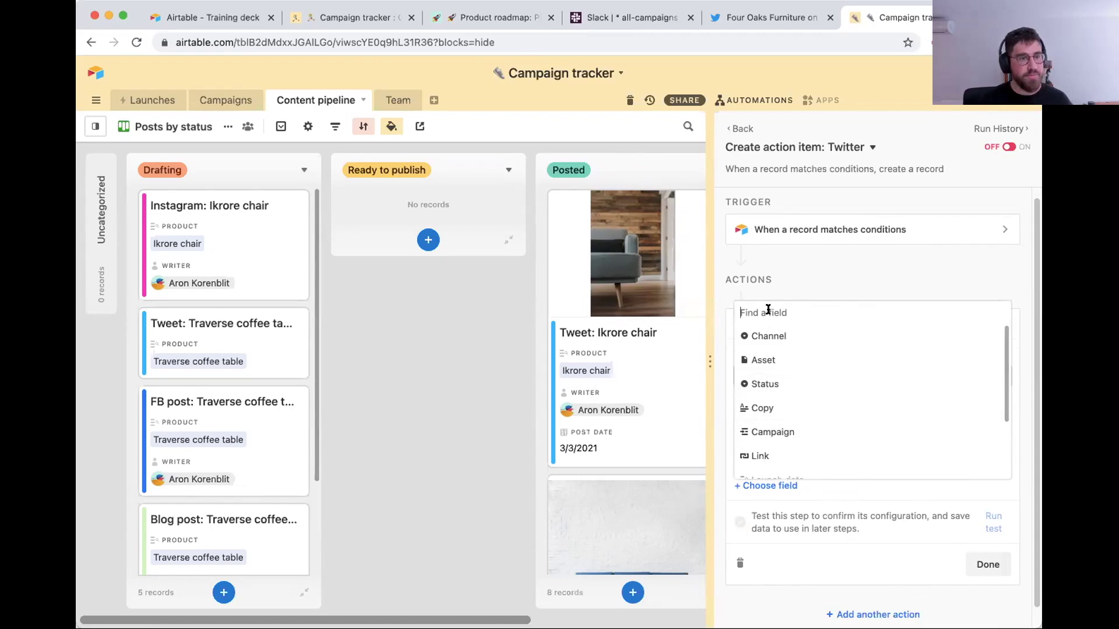
Add the Status field to the created record with the value Drafting.
{"action": "type", "text": "pro"}
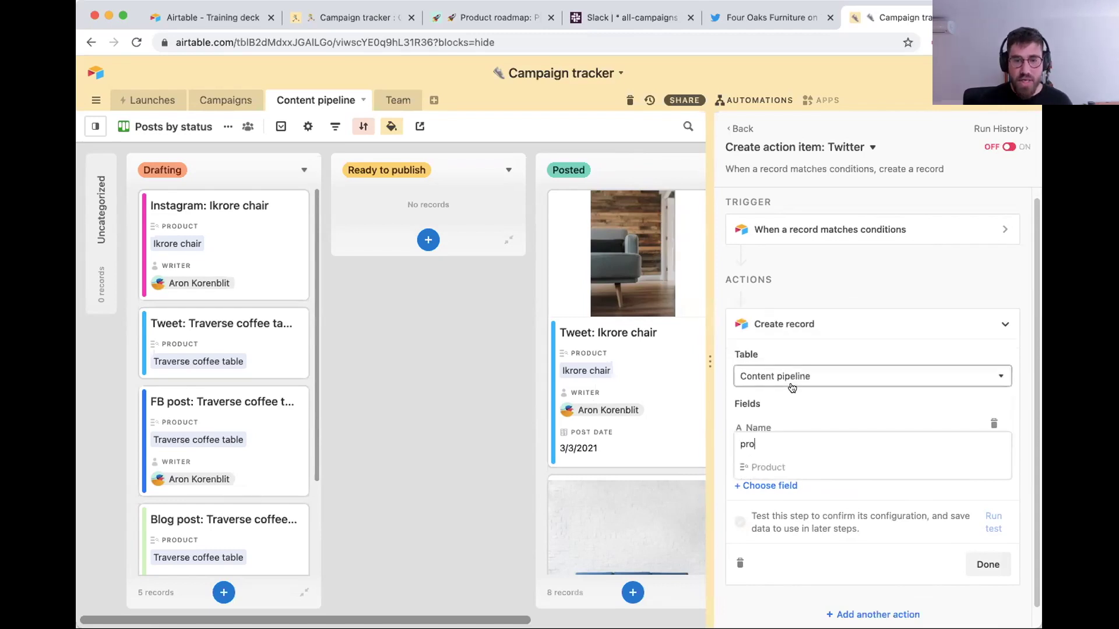
{"action": "left_click", "coordinate": [783, 501]}
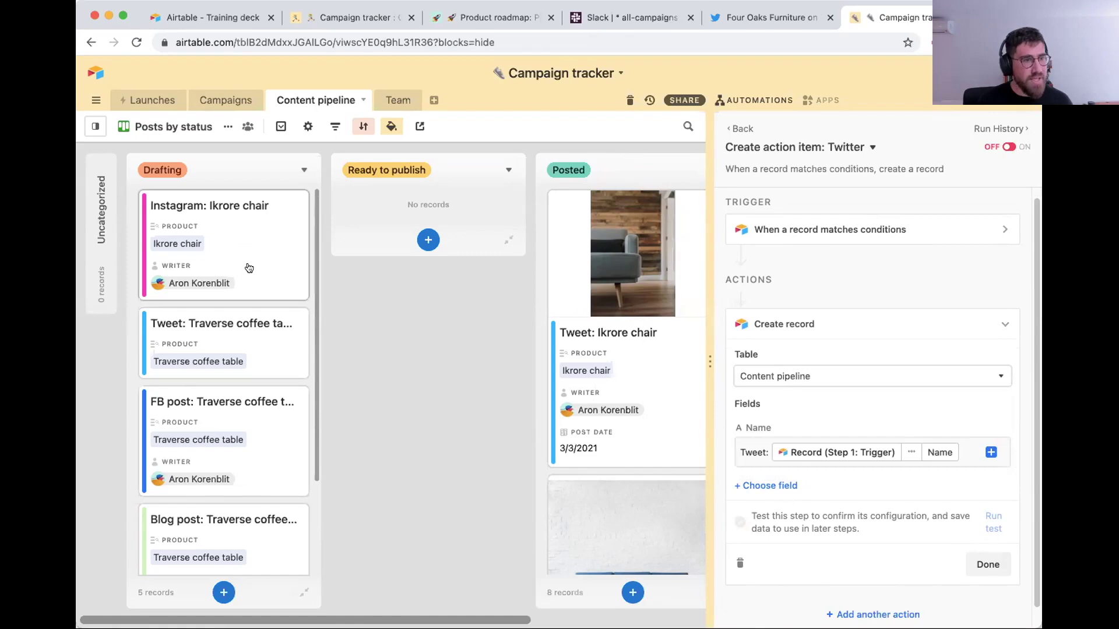
{"action": "scroll", "coordinate": [246, 284], "scroll_direction": "down", "scroll_amount": 1}
{"action": "scroll", "coordinate": [243, 282], "scroll_direction": "down", "scroll_amount": 1}
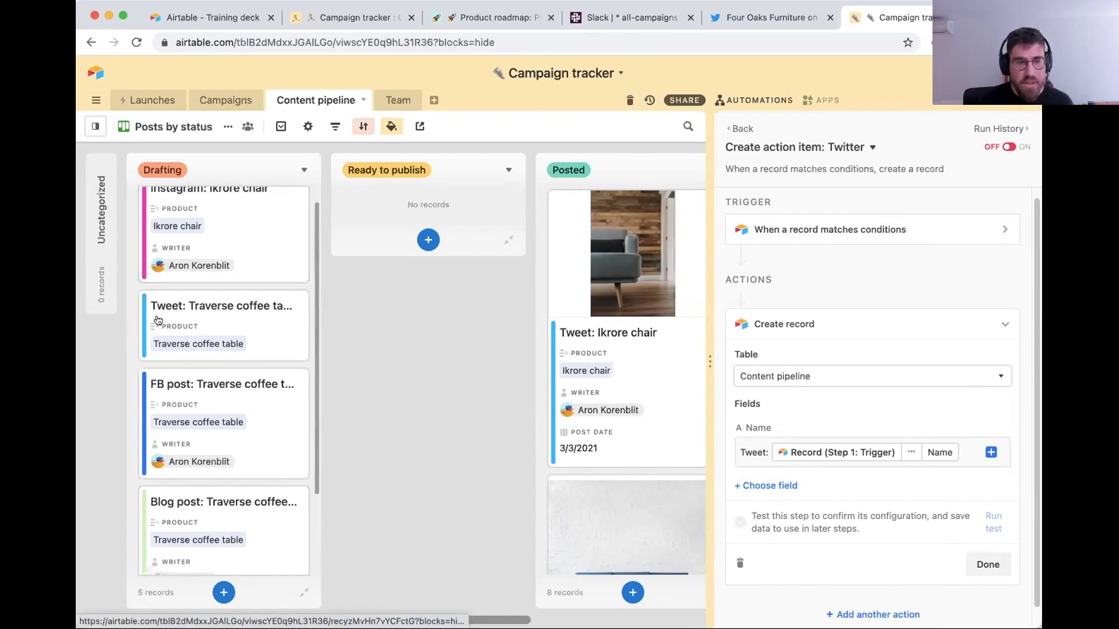
{"action": "scroll", "coordinate": [796, 489], "scroll_direction": "down", "scroll_amount": 1}
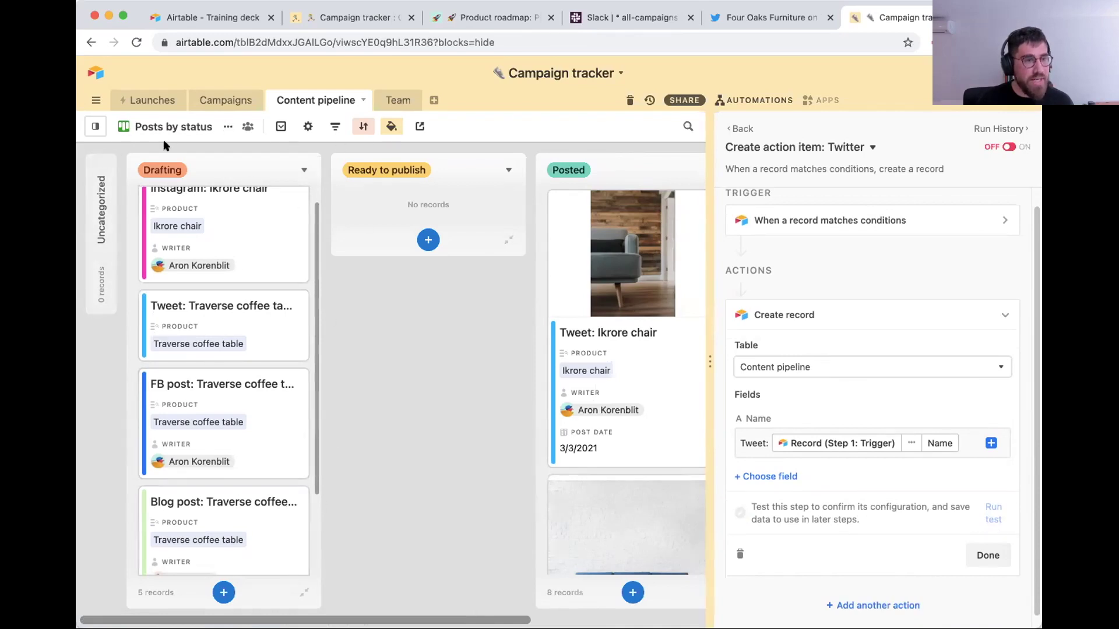
{"action": "left_click", "coordinate": [761, 476]}
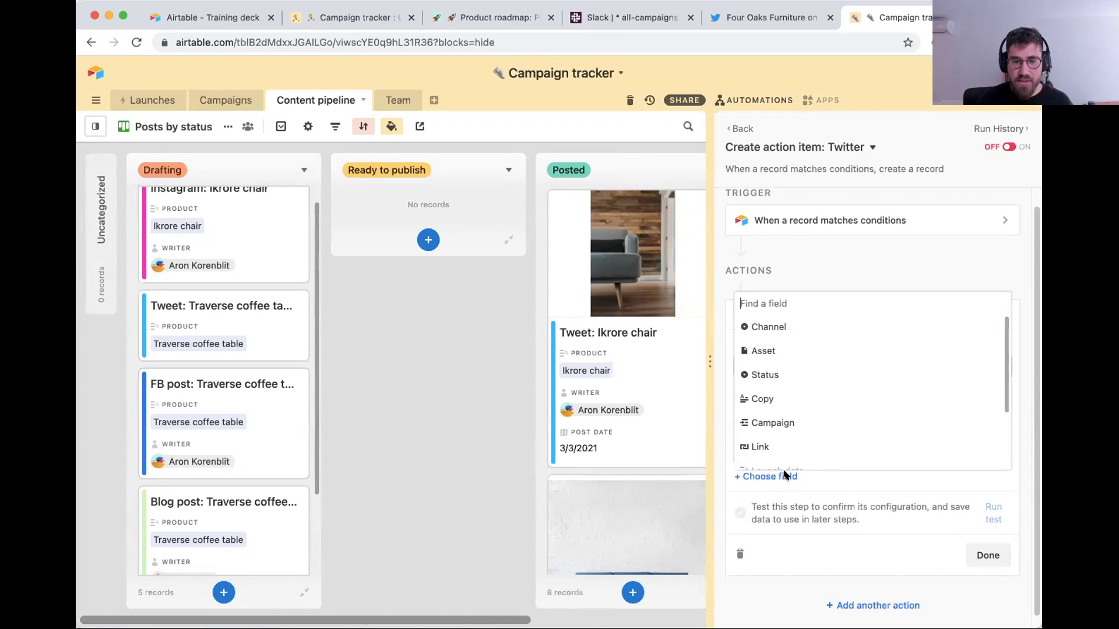
{"action": "type", "text": "stat"}
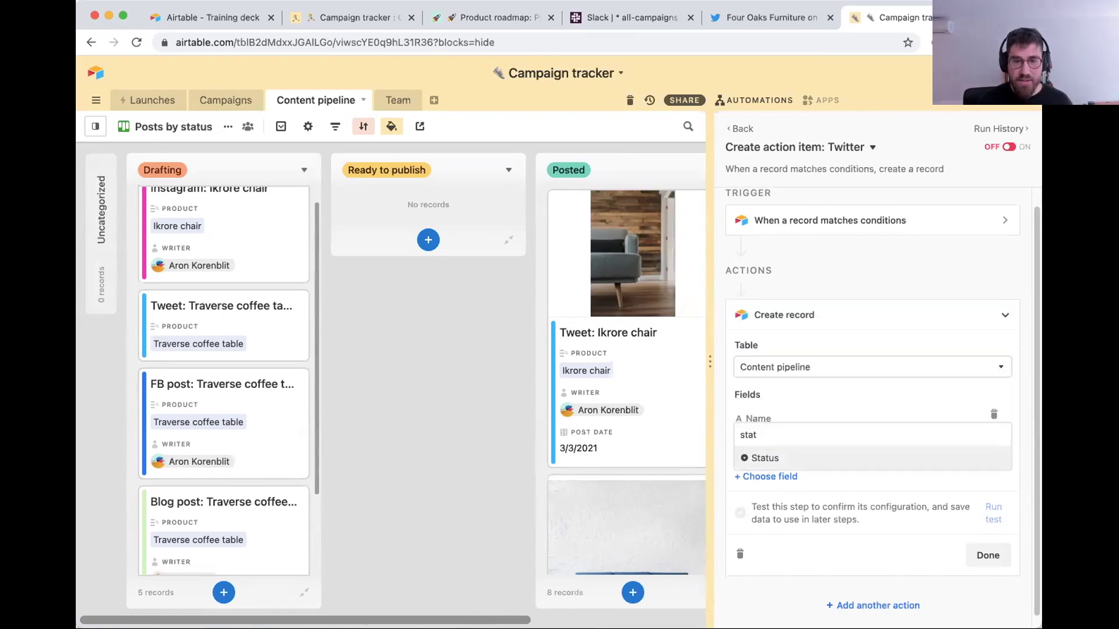
{"action": "left_click", "coordinate": [830, 464]}
{"action": "left_click", "coordinate": [812, 518]}
{"action": "type", "text": "Drafting"}
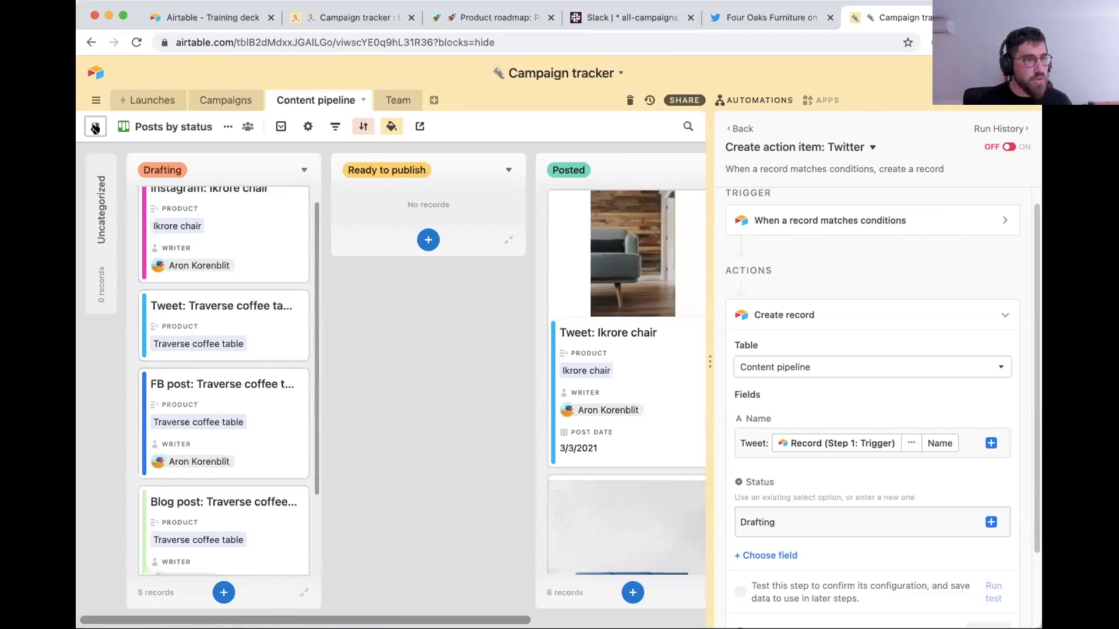
Switch the Content pipeline table to the Posts by platform view.
{"action": "mouse_move", "coordinate": [95, 126]}
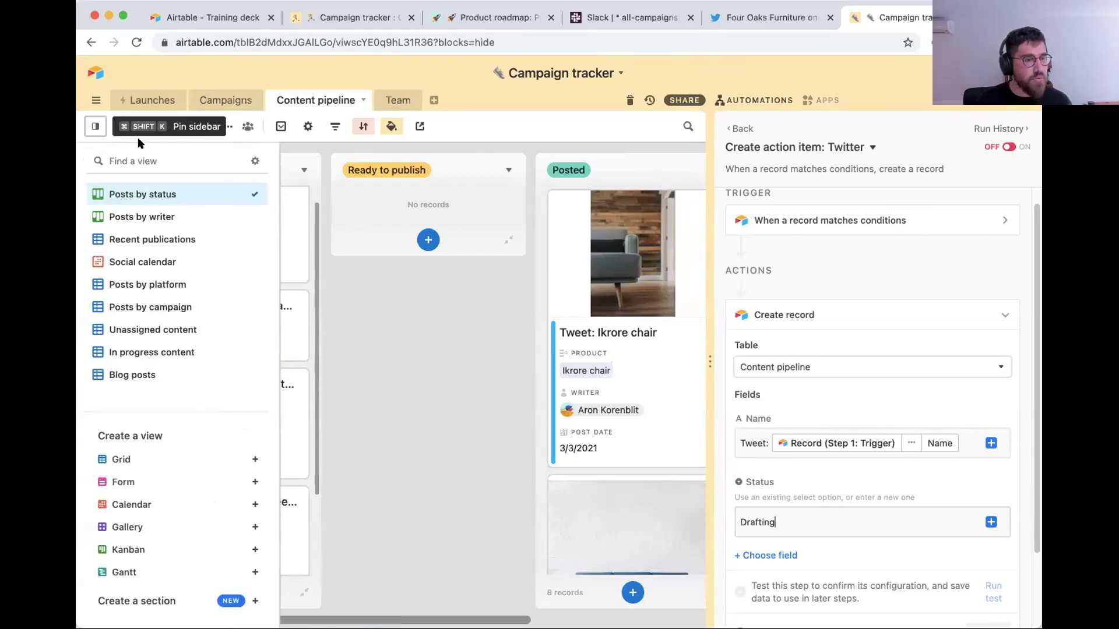
{"action": "left_click", "coordinate": [177, 283]}
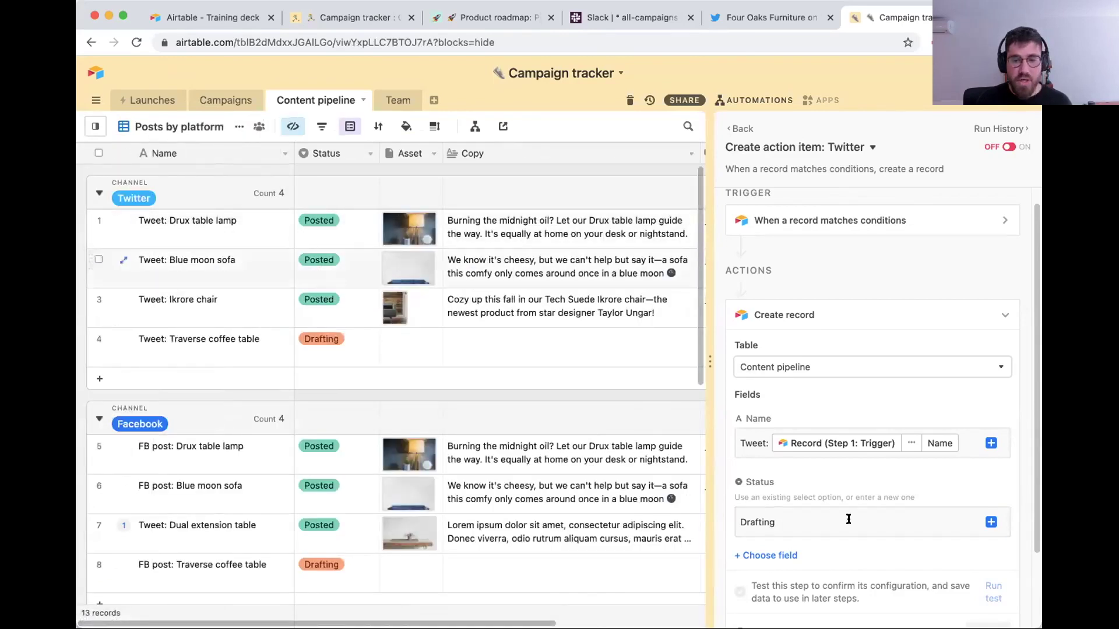
{"action": "scroll", "coordinate": [791, 536], "scroll_direction": "down", "scroll_amount": 1}
Add the Channel field to the created record with the value Twitter.
{"action": "left_click", "coordinate": [786, 536]}
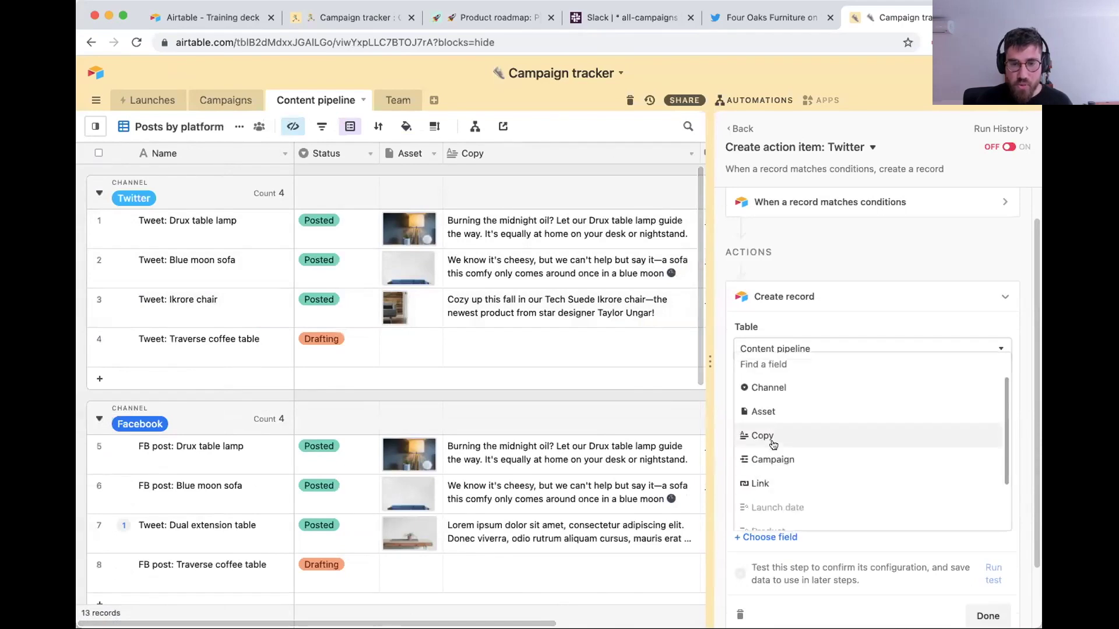
{"action": "left_click", "coordinate": [766, 387]}
{"action": "left_click", "coordinate": [775, 579]}
{"action": "type", "text": "Twitter"}
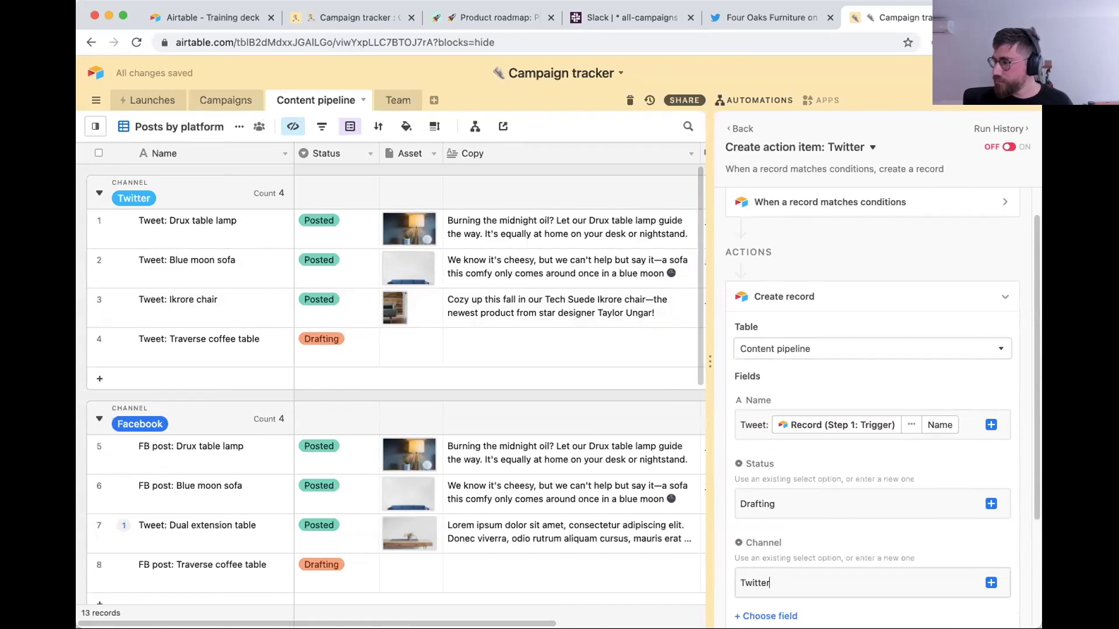
{"action": "left_click", "coordinate": [781, 579]}
{"action": "double_click", "coordinate": [780, 581]}
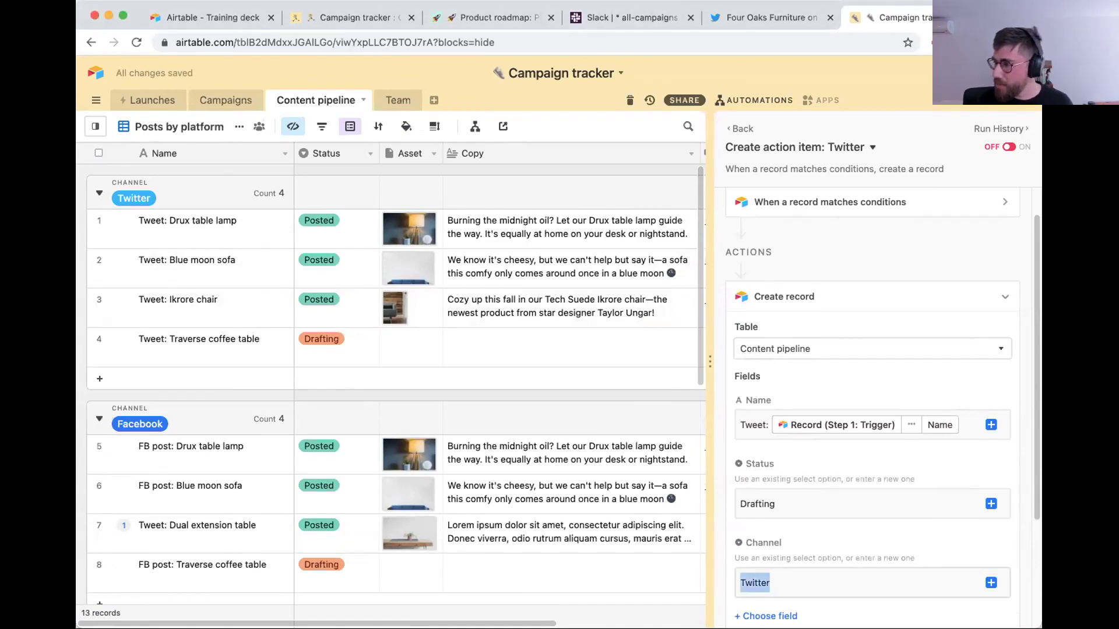
{"action": "scroll", "coordinate": [600, 456], "scroll_direction": "down", "scroll_amount": 1}
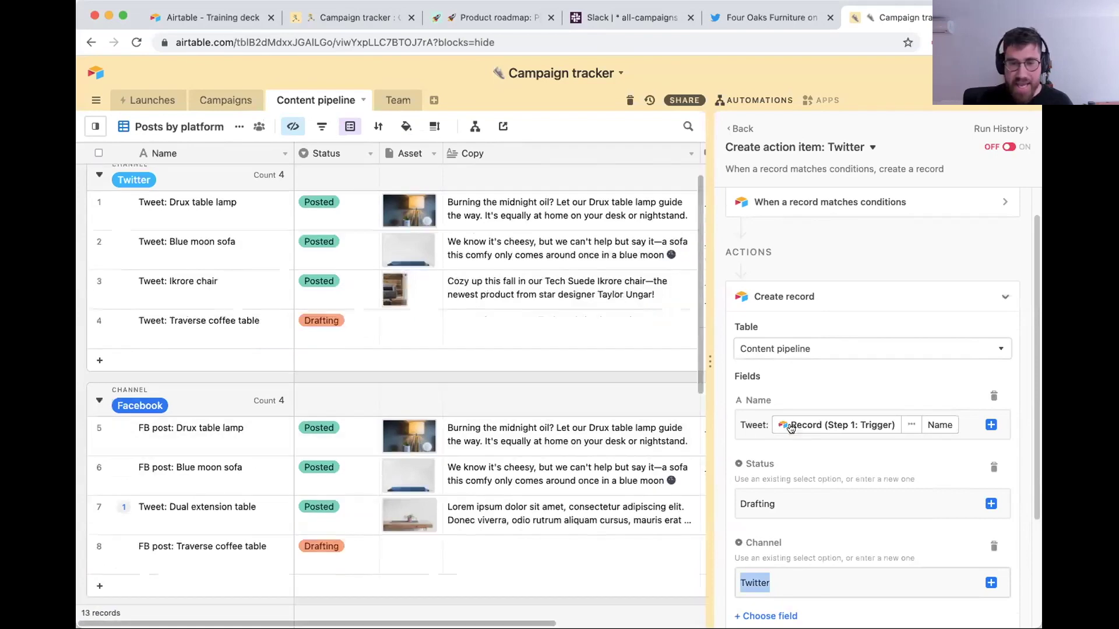
{"action": "scroll", "coordinate": [787, 424], "scroll_direction": "down", "scroll_amount": 1}
{"action": "scroll", "coordinate": [769, 460], "scroll_direction": "down", "scroll_amount": 5}
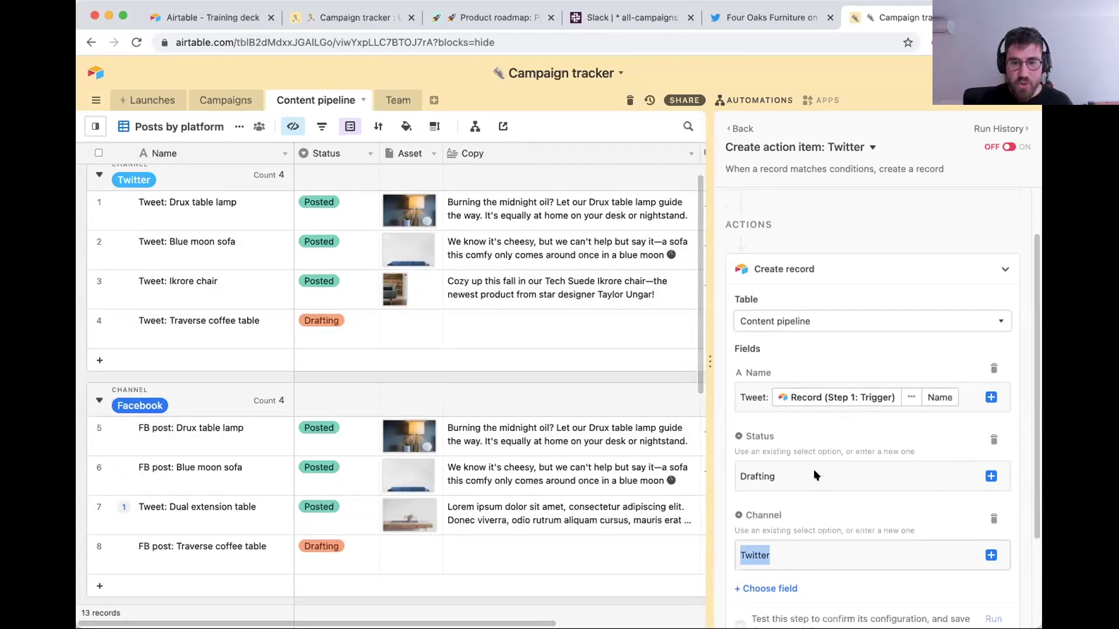
{"action": "left_click", "coordinate": [761, 466]}
Fill the record's Campaign field with the trigger record's Campaign name and finish the action.
{"action": "type", "text": "ca"}
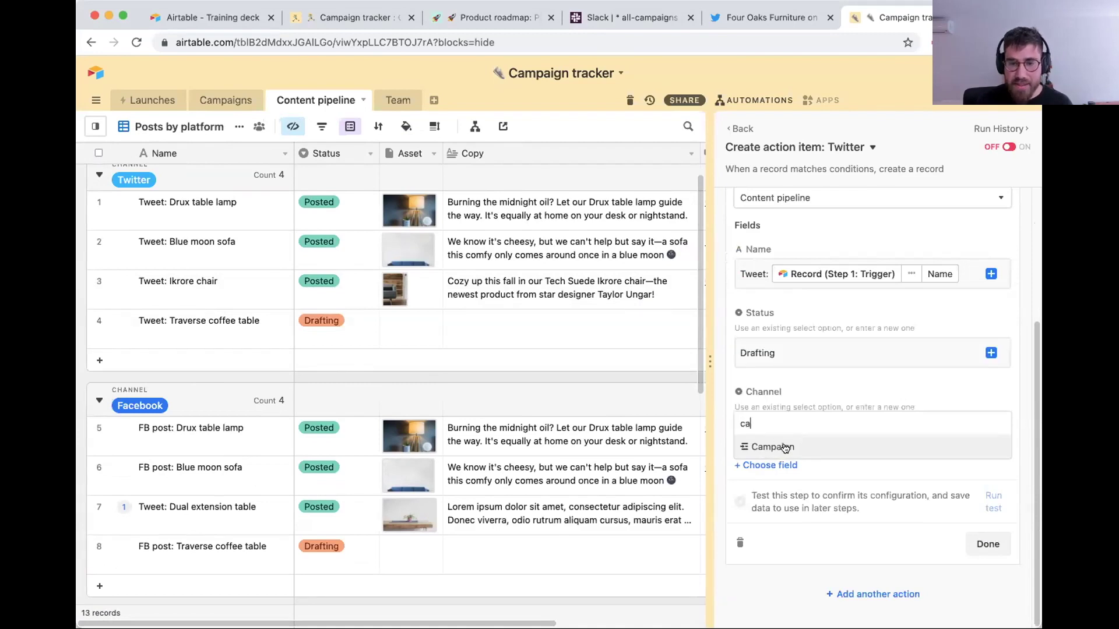
{"action": "left_click", "coordinate": [785, 447]}
{"action": "left_click", "coordinate": [990, 511]}
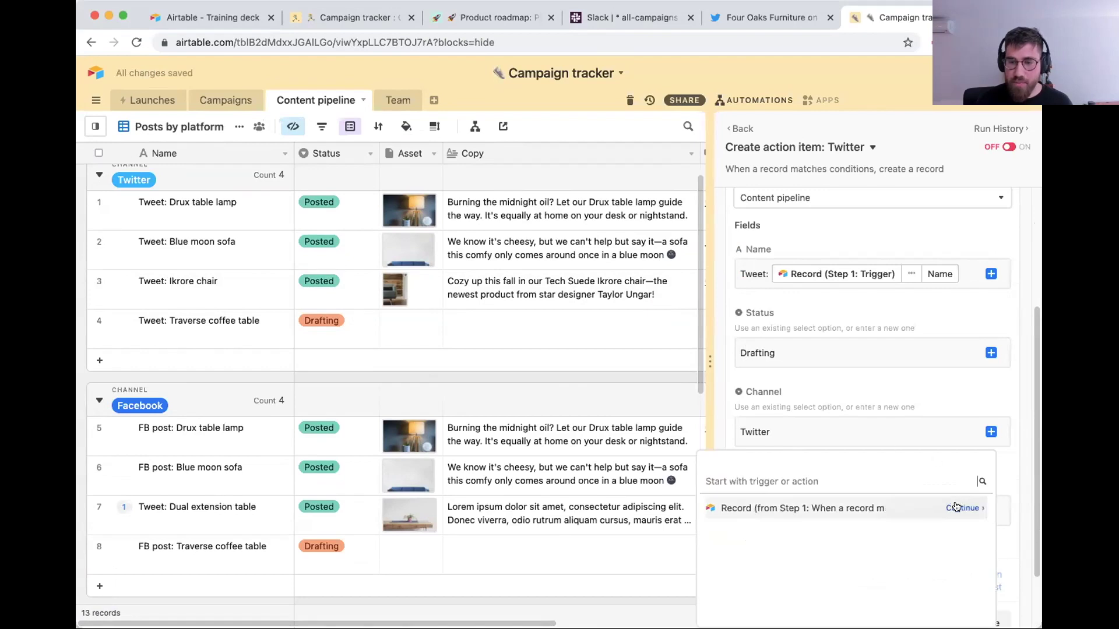
{"action": "left_click", "coordinate": [959, 508]}
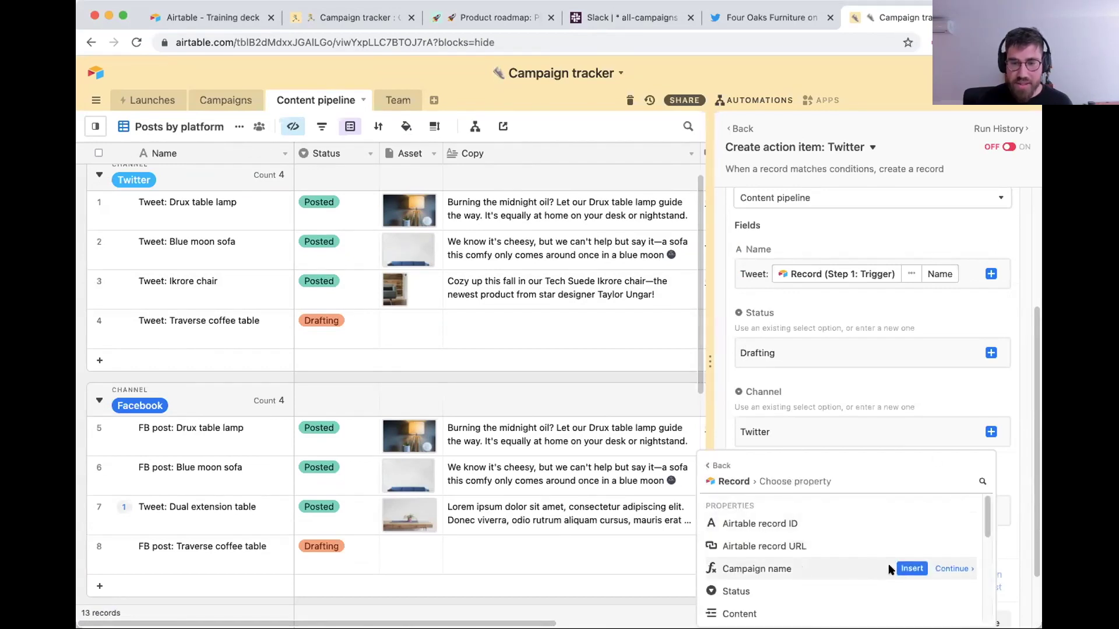
{"action": "left_click", "coordinate": [905, 570]}
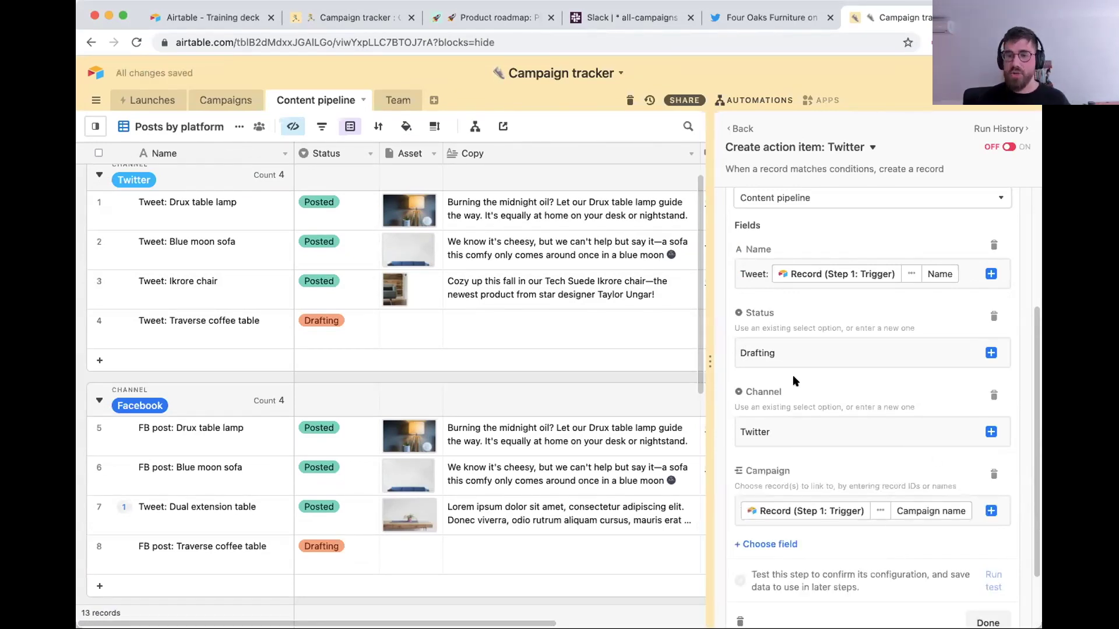
{"action": "scroll", "coordinate": [797, 299], "scroll_direction": "up", "scroll_amount": 1}
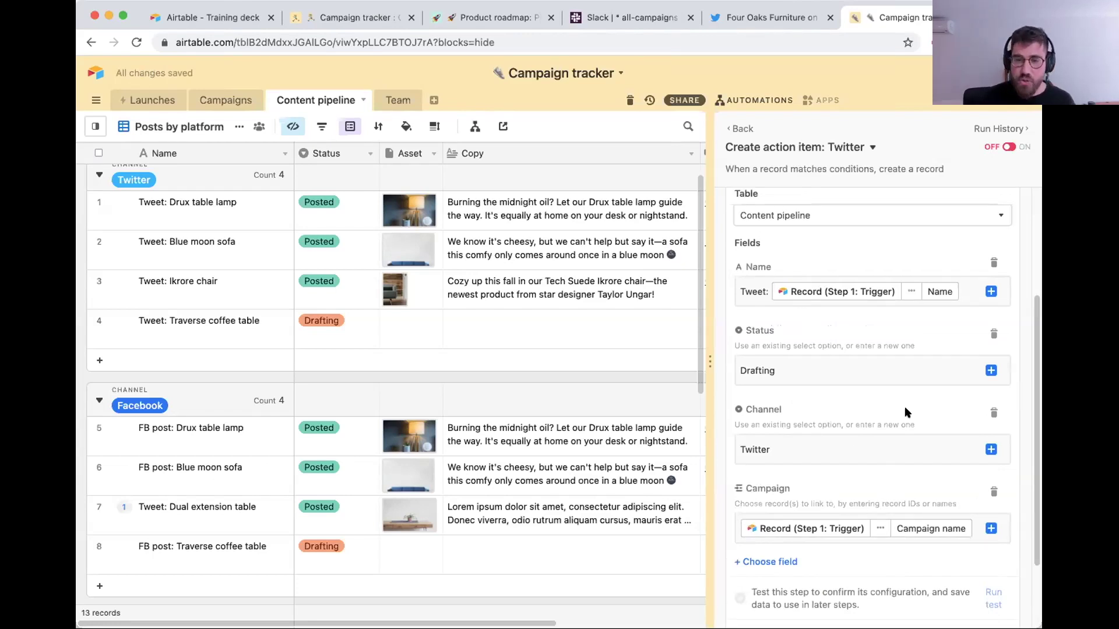
{"action": "scroll", "coordinate": [905, 406], "scroll_direction": "down", "scroll_amount": 2}
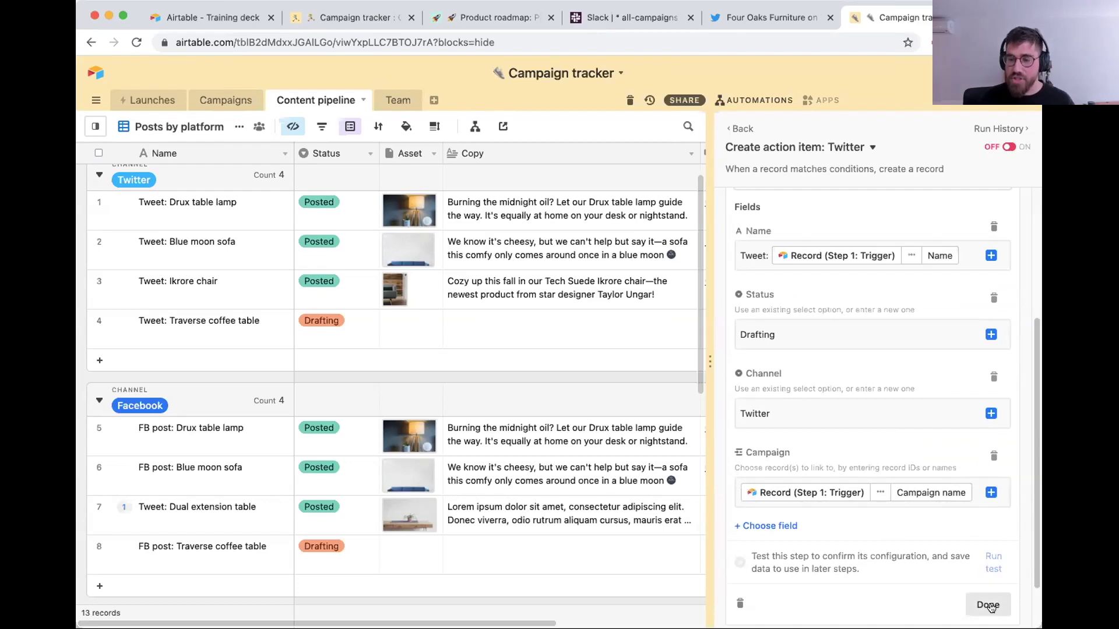
{"action": "left_click", "coordinate": [988, 605]}
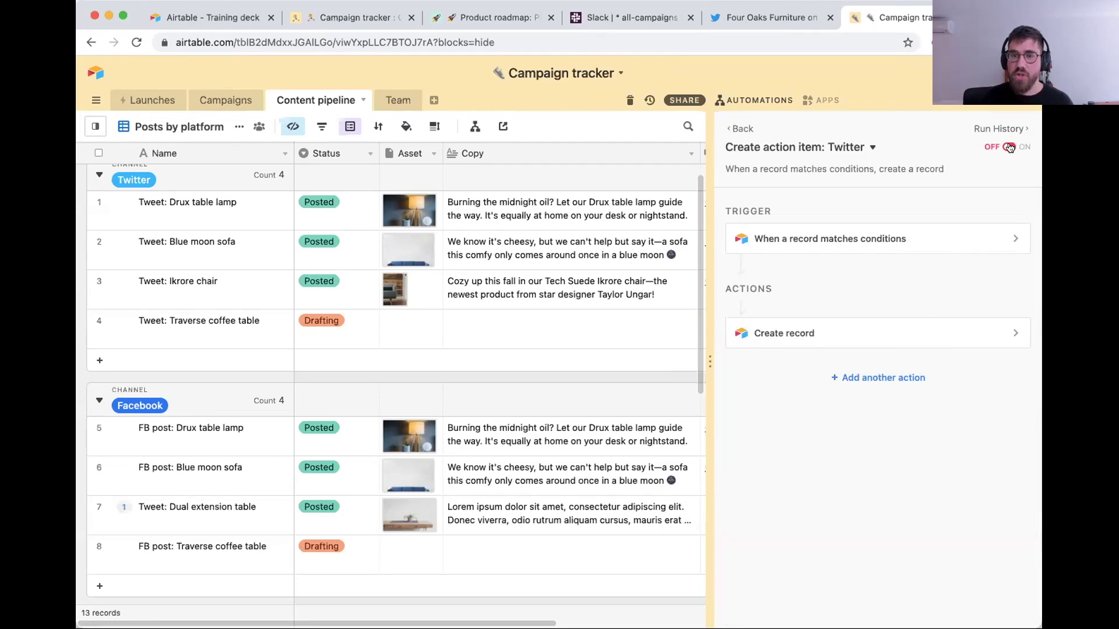
Turn the Twitter automation on, drag Xu table lamp into Building, and confirm a successful run.
{"action": "left_click", "coordinate": [226, 100]}
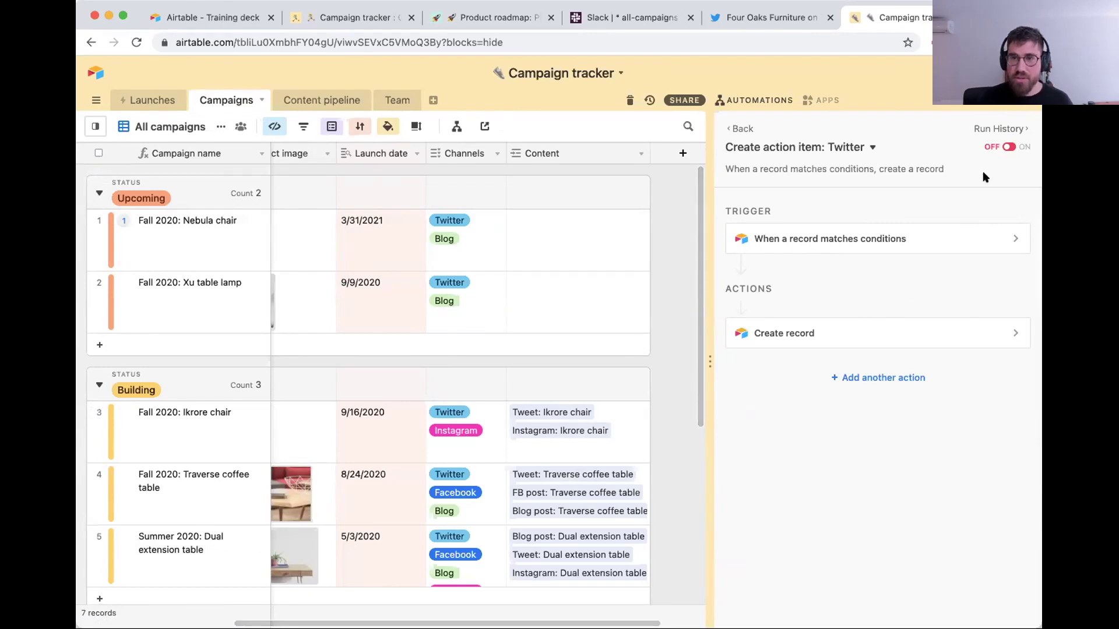
{"action": "left_click", "coordinate": [1009, 147]}
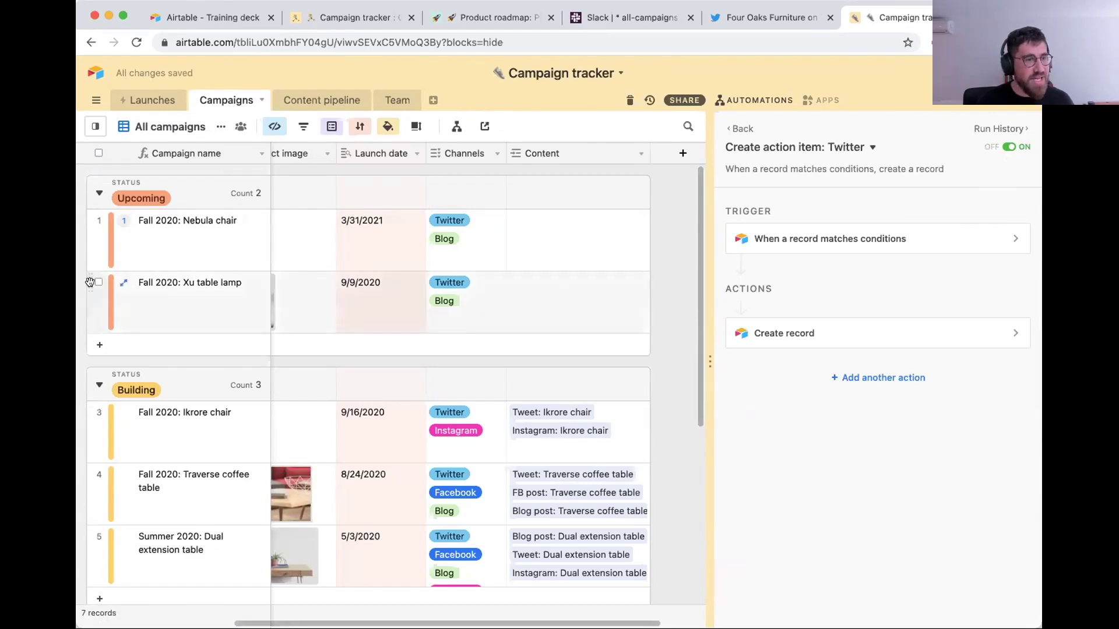
{"action": "left_click_drag", "start_coordinate": [90, 283], "coordinate": [137, 390]}
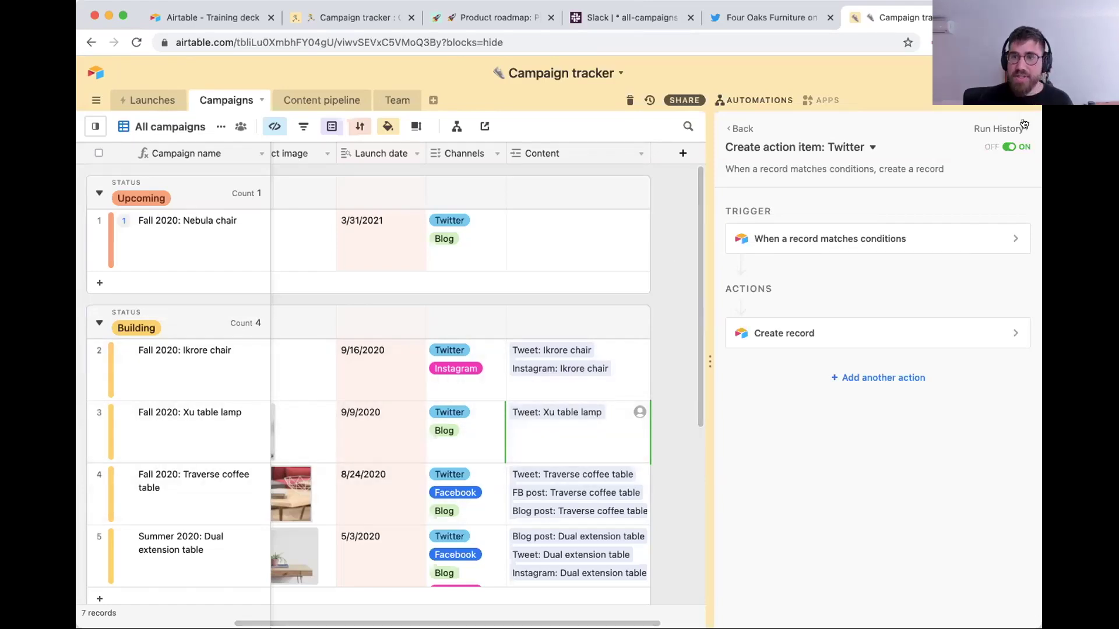
{"action": "left_click", "coordinate": [999, 129]}
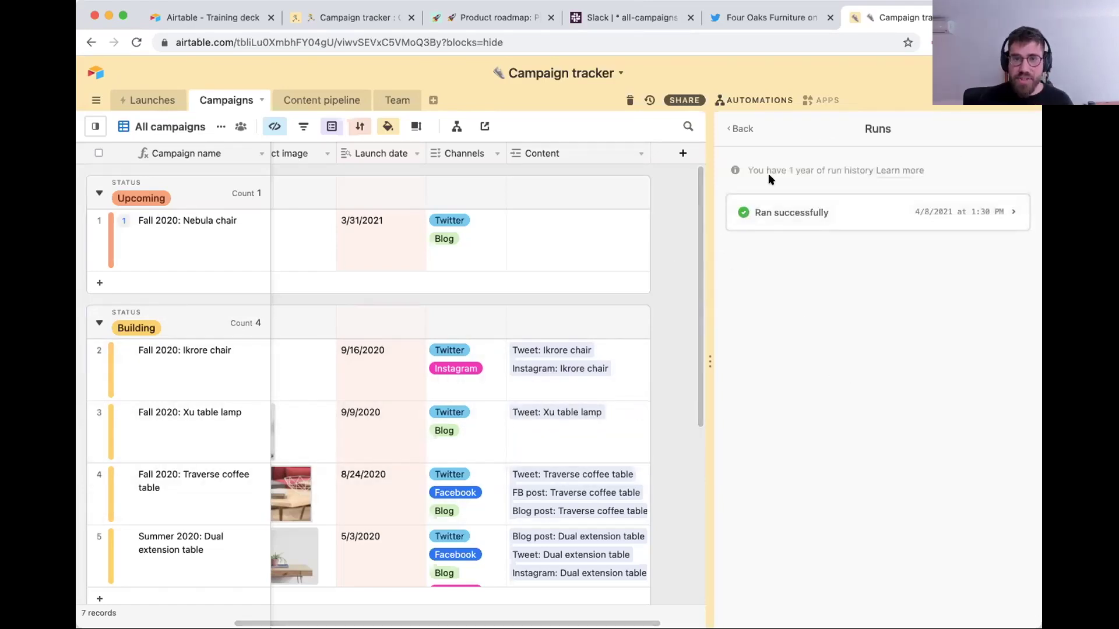
Show the Content pipeline's Posts by status board with Tweet: Xu table lamp under Drafting.
{"action": "left_click", "coordinate": [740, 128]}
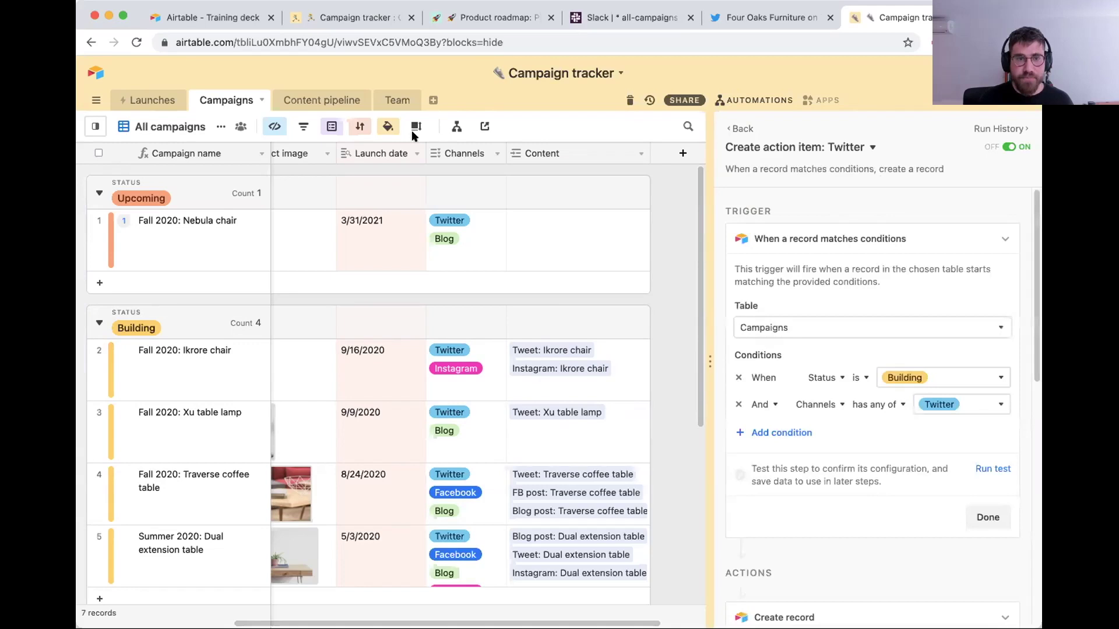
{"action": "left_click", "coordinate": [299, 104]}
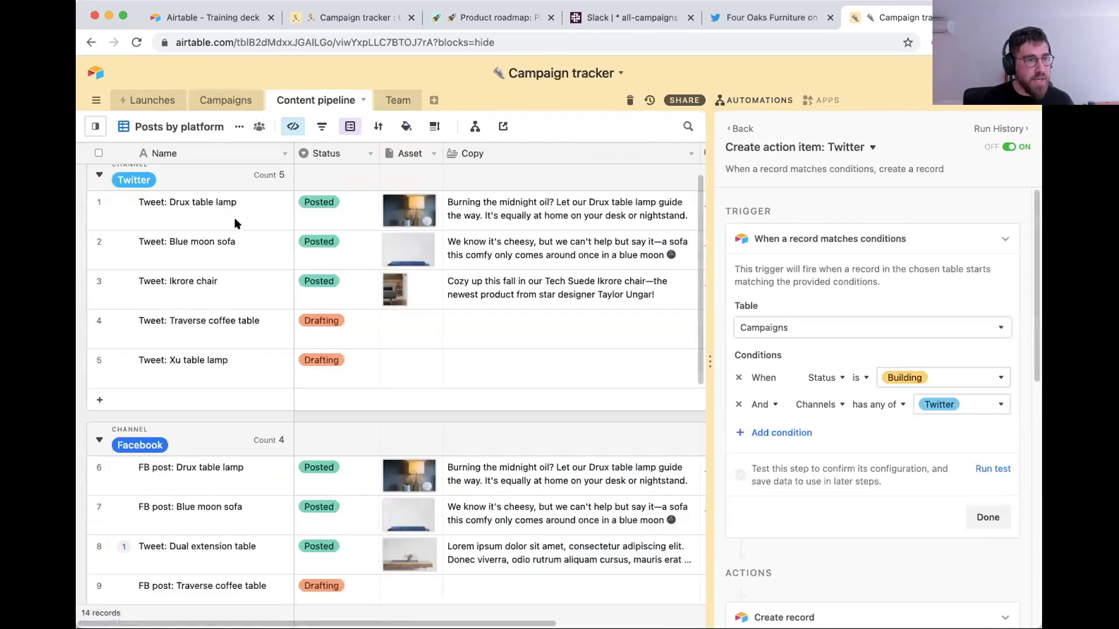
{"action": "left_click_drag", "start_coordinate": [235, 365], "coordinate": [452, 366]}
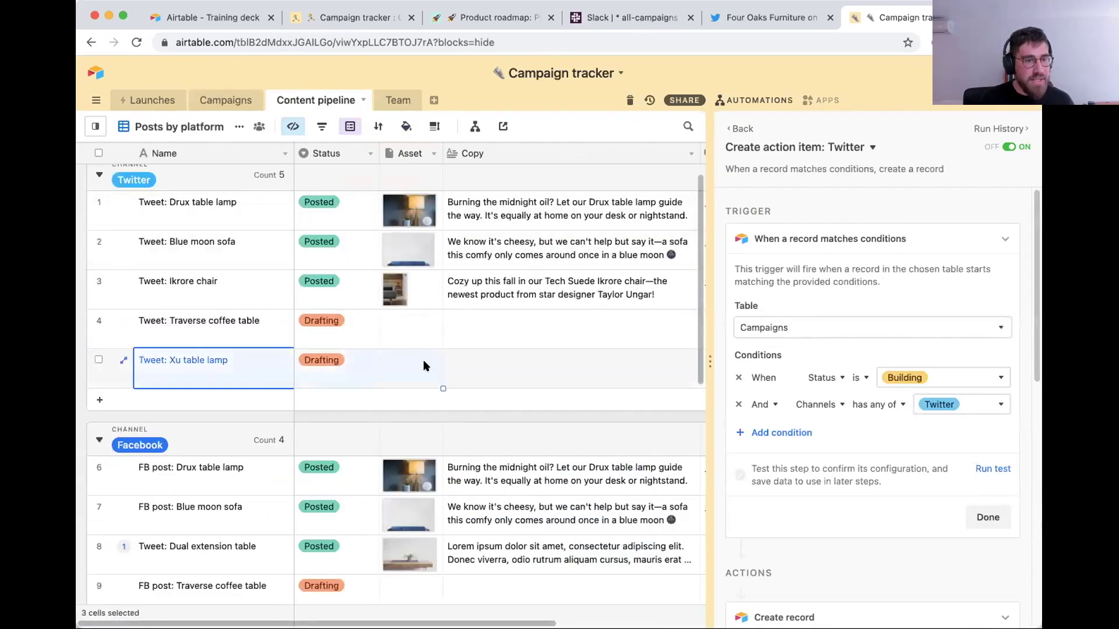
{"action": "left_click", "coordinate": [97, 129]}
{"action": "left_click", "coordinate": [157, 192]}
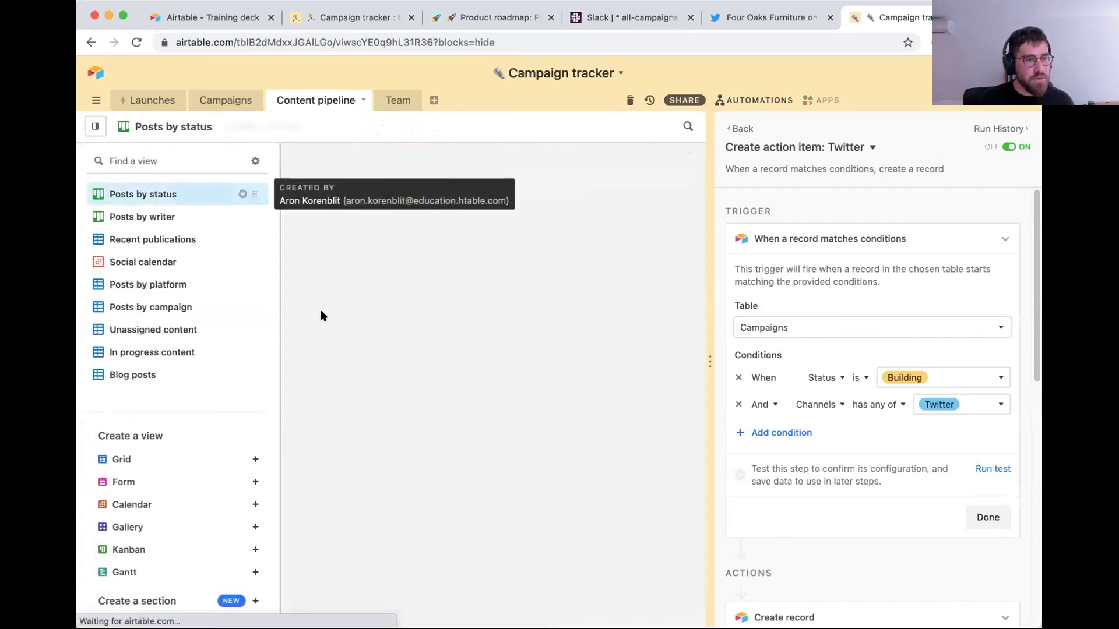
{"action": "scroll", "coordinate": [265, 421], "scroll_direction": "down", "scroll_amount": 3}
{"action": "scroll", "coordinate": [266, 423], "scroll_direction": "up", "scroll_amount": 2}
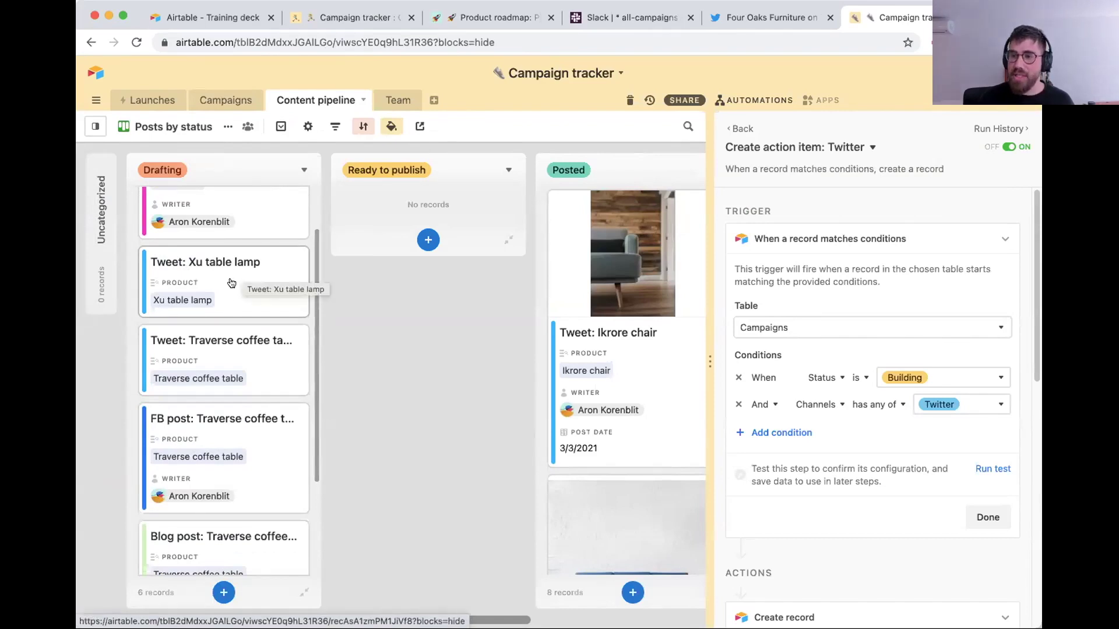
Return Xu table lamp to Upcoming and delete its linked Tweet: Xu table lamp test record.
{"action": "left_click", "coordinate": [225, 99]}
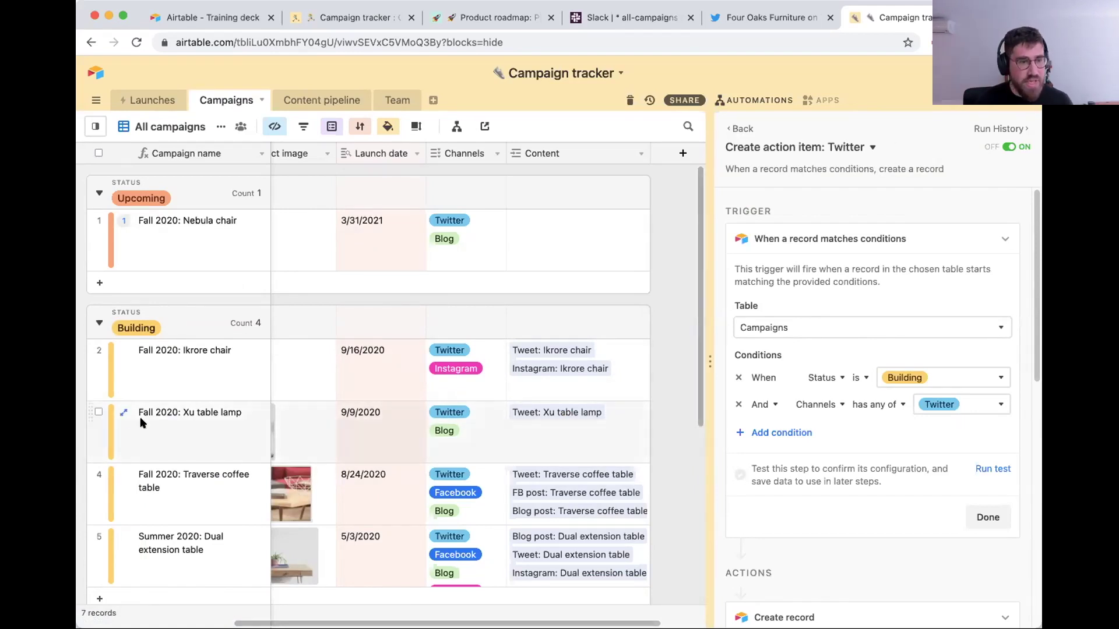
{"action": "left_click_drag", "start_coordinate": [91, 412], "coordinate": [119, 263]}
{"action": "left_click", "coordinate": [522, 303]}
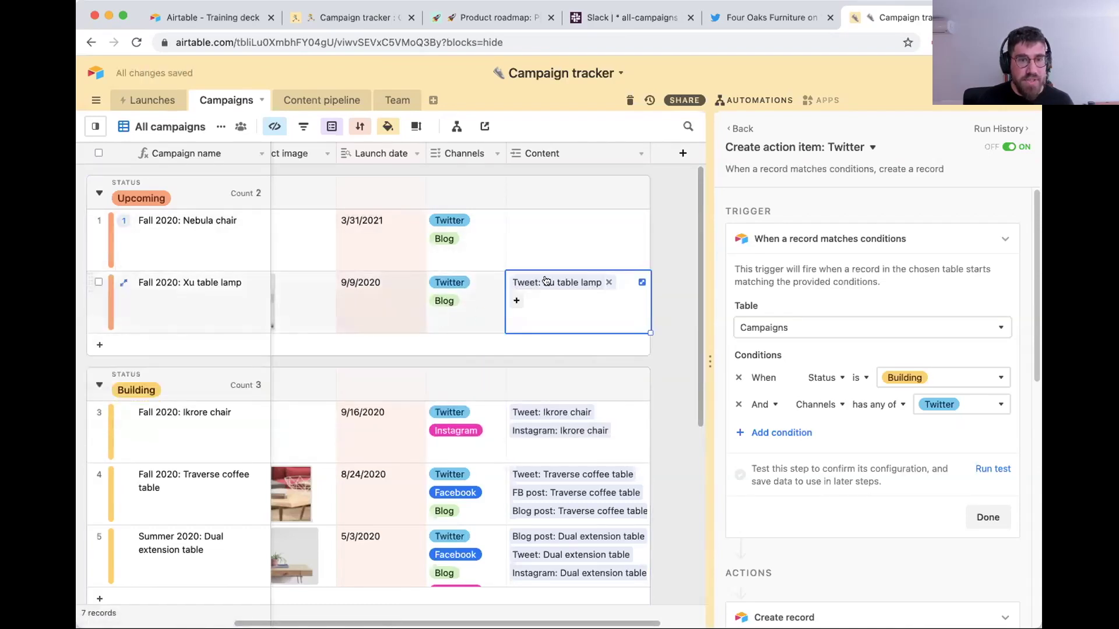
{"action": "left_click", "coordinate": [556, 282]}
{"action": "left_click", "coordinate": [442, 167]}
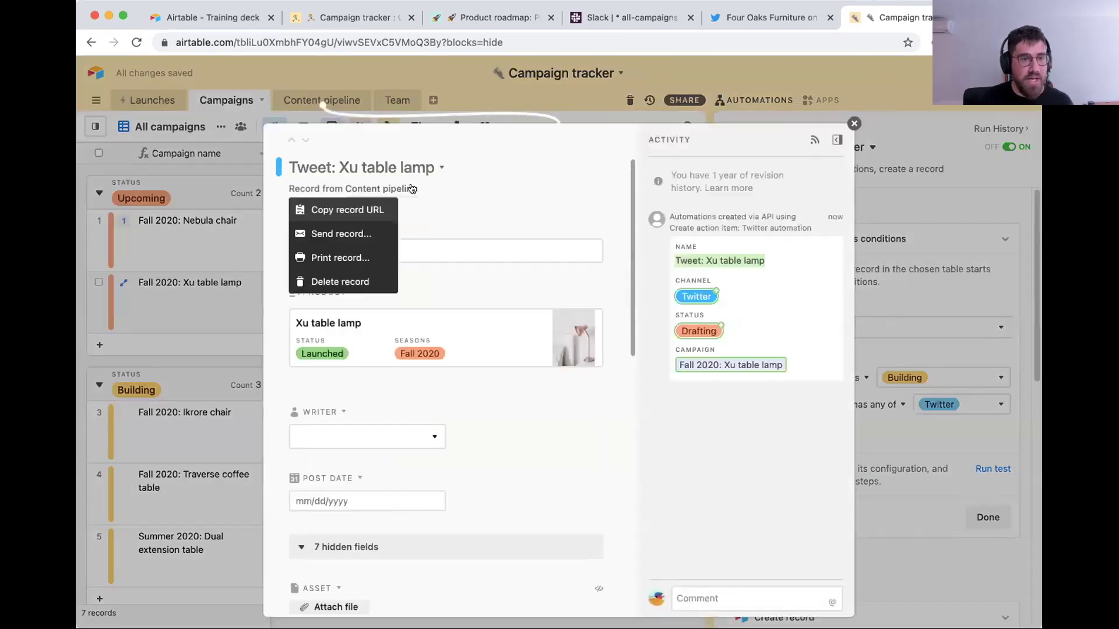
{"action": "left_click", "coordinate": [376, 282]}
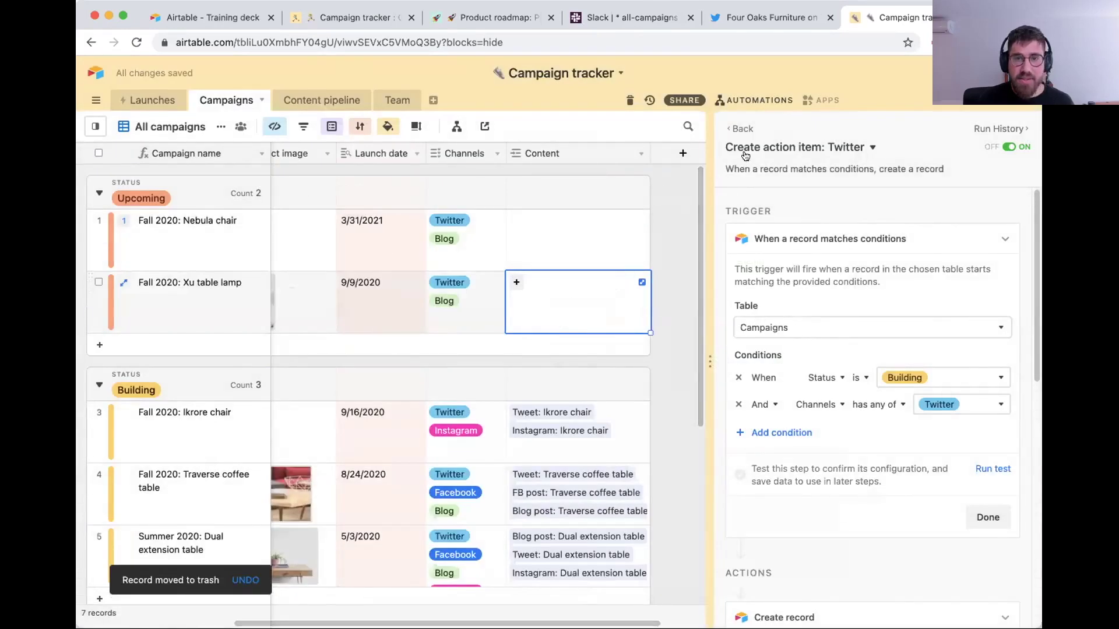
{"action": "left_click", "coordinate": [740, 129]}
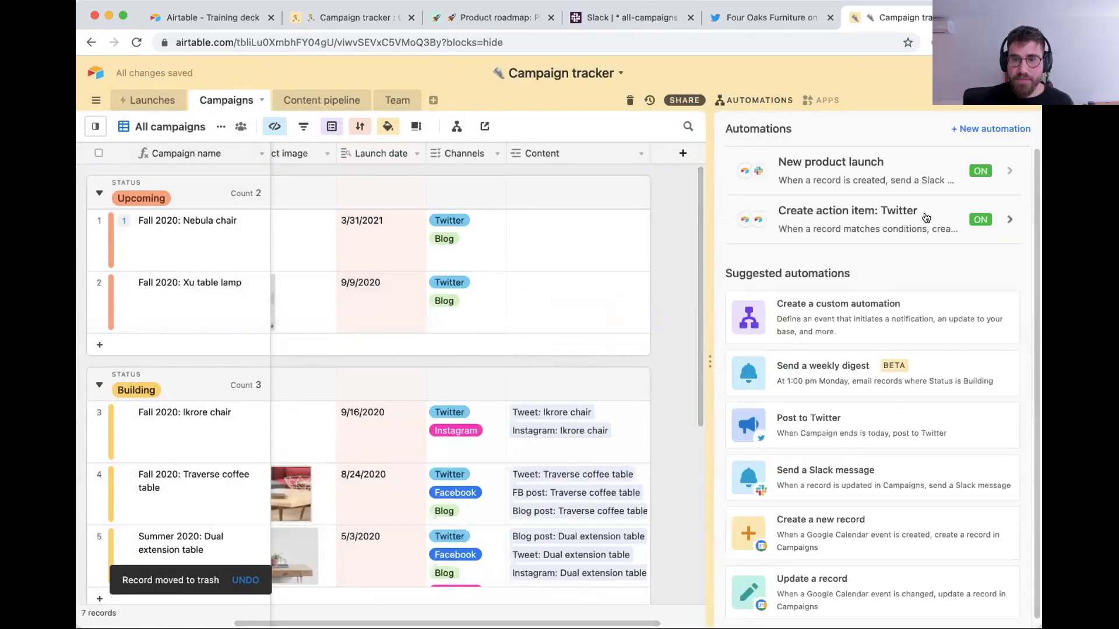
Duplicate the Twitter automation.
{"action": "left_click", "coordinate": [839, 216]}
{"action": "left_click", "coordinate": [868, 147]}
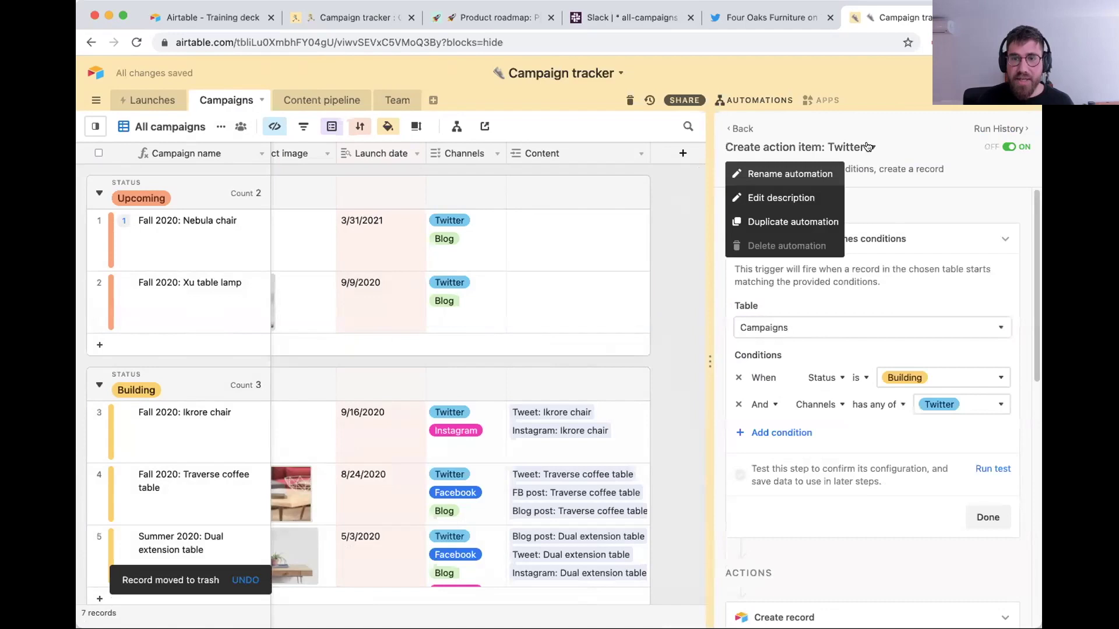
{"action": "left_click", "coordinate": [807, 219]}
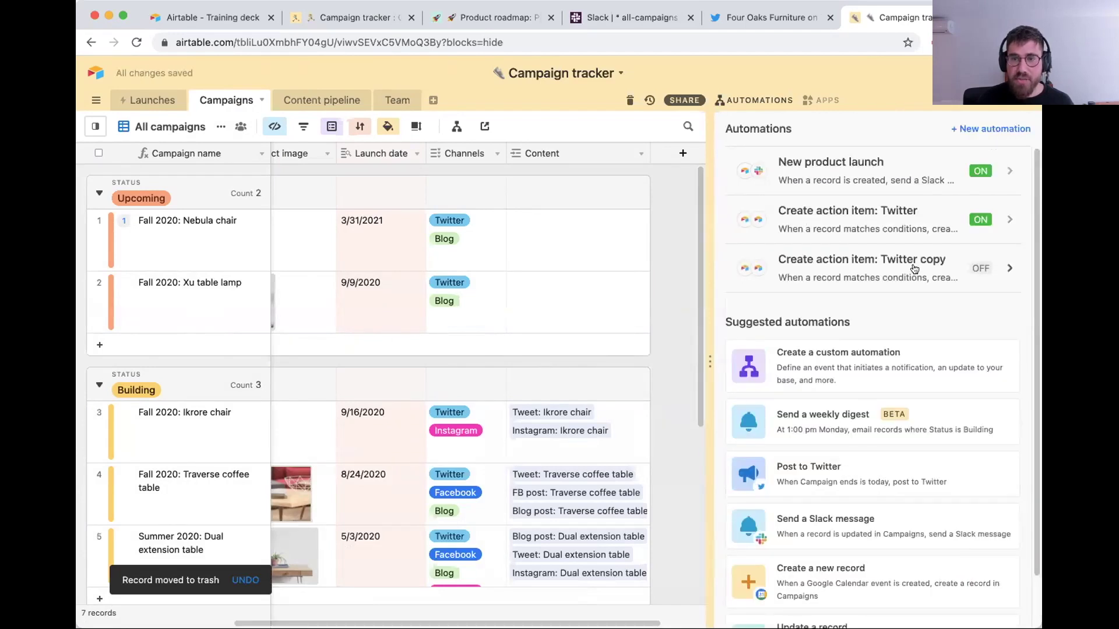
{"action": "left_click", "coordinate": [876, 266]}
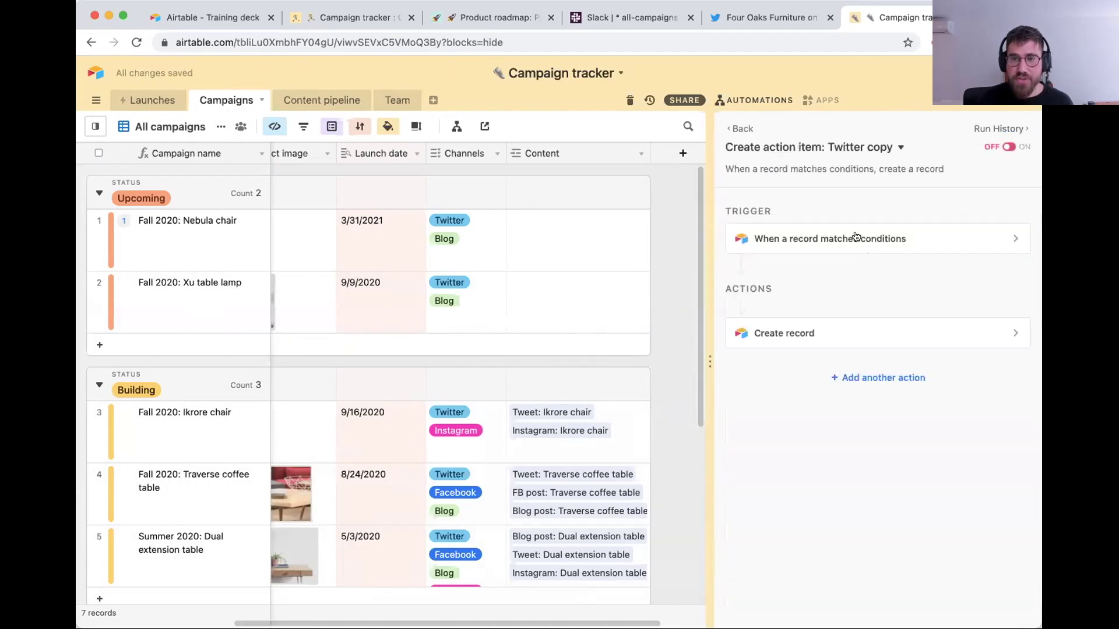
Rename the copy to 'Create action item: Blog' and expand its trigger conditions.
{"action": "left_click", "coordinate": [881, 148]}
{"action": "left_click", "coordinate": [830, 144]}
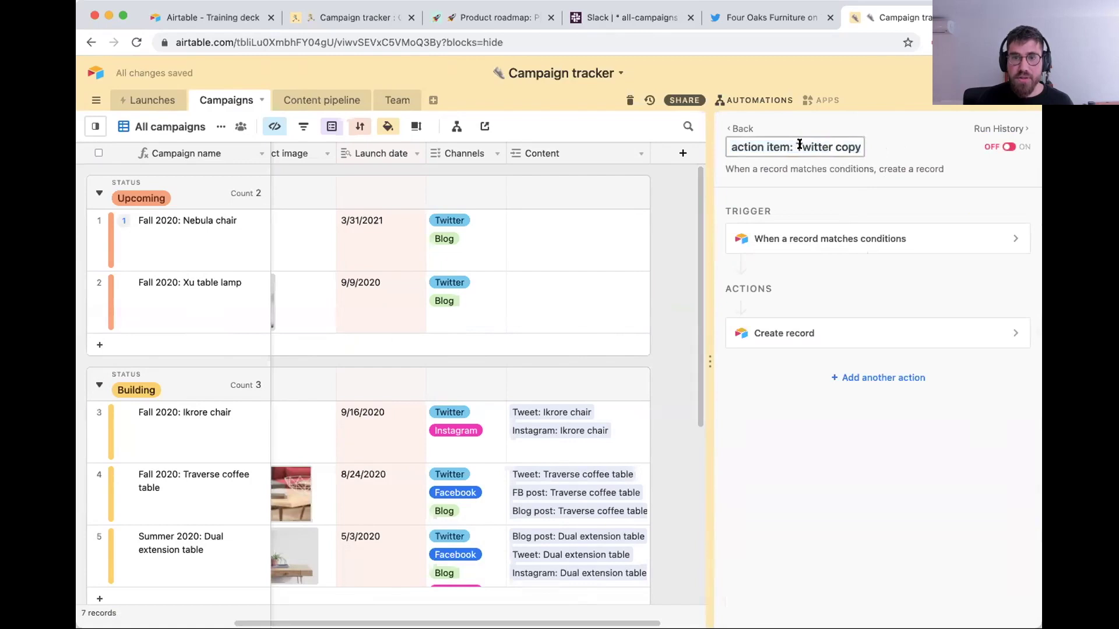
{"action": "left_click_drag", "start_coordinate": [797, 147], "coordinate": [900, 154]}
{"action": "type", "text": "Blog"}
{"action": "key", "text": "Return"}
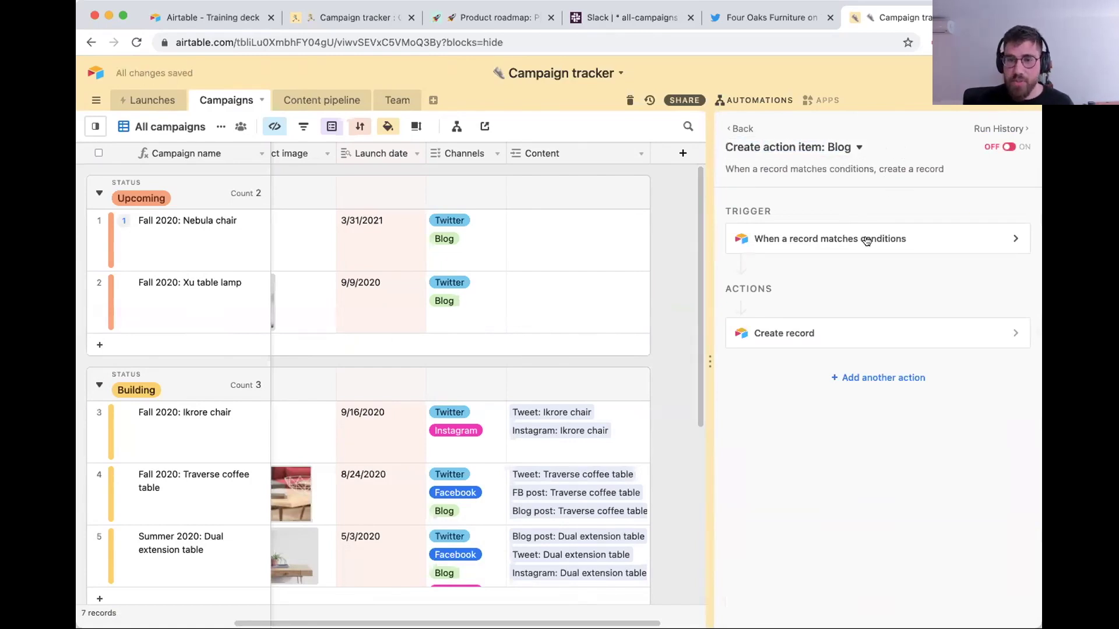
{"action": "left_click", "coordinate": [866, 241]}
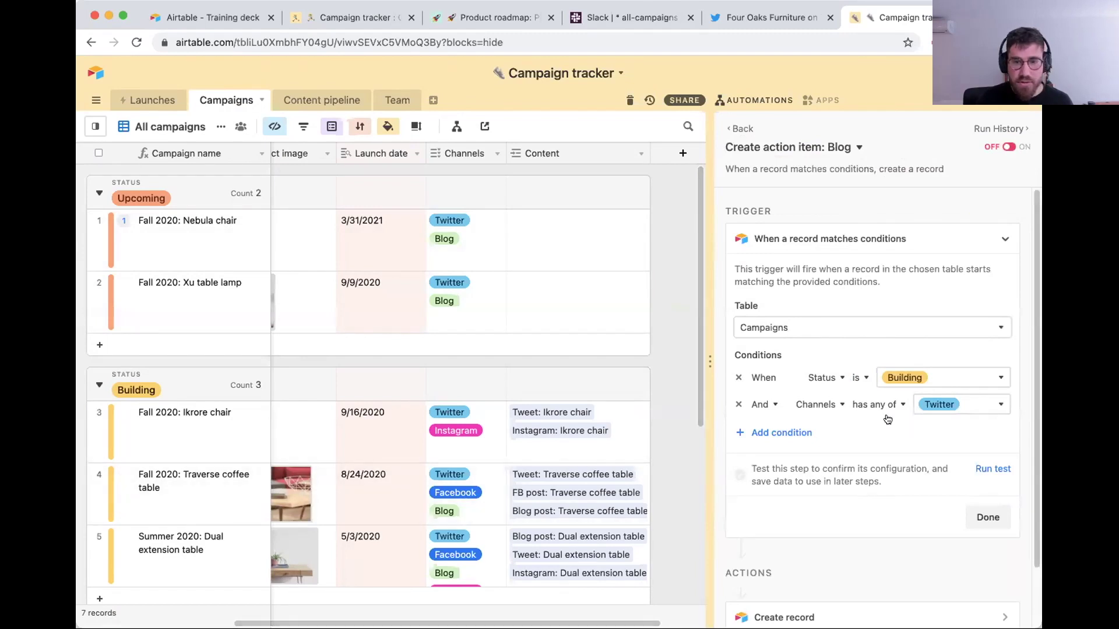
Swap the Channels condition value from Twitter to Blog, leaving Status as Building.
{"action": "left_click", "coordinate": [935, 404]}
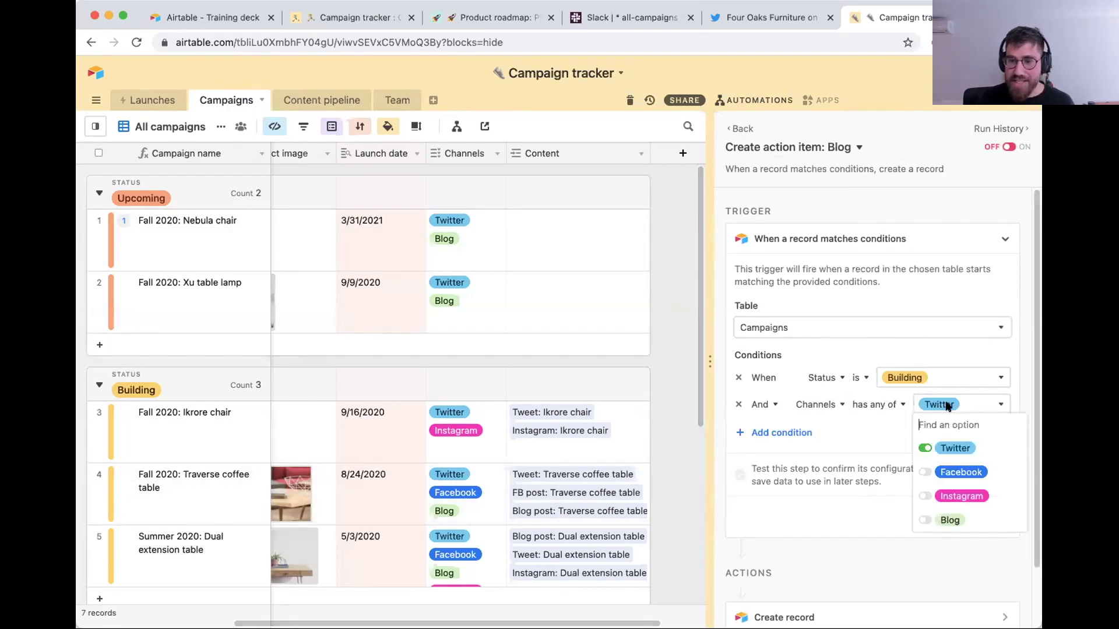
{"action": "left_click", "coordinate": [925, 448]}
{"action": "left_click", "coordinate": [924, 519]}
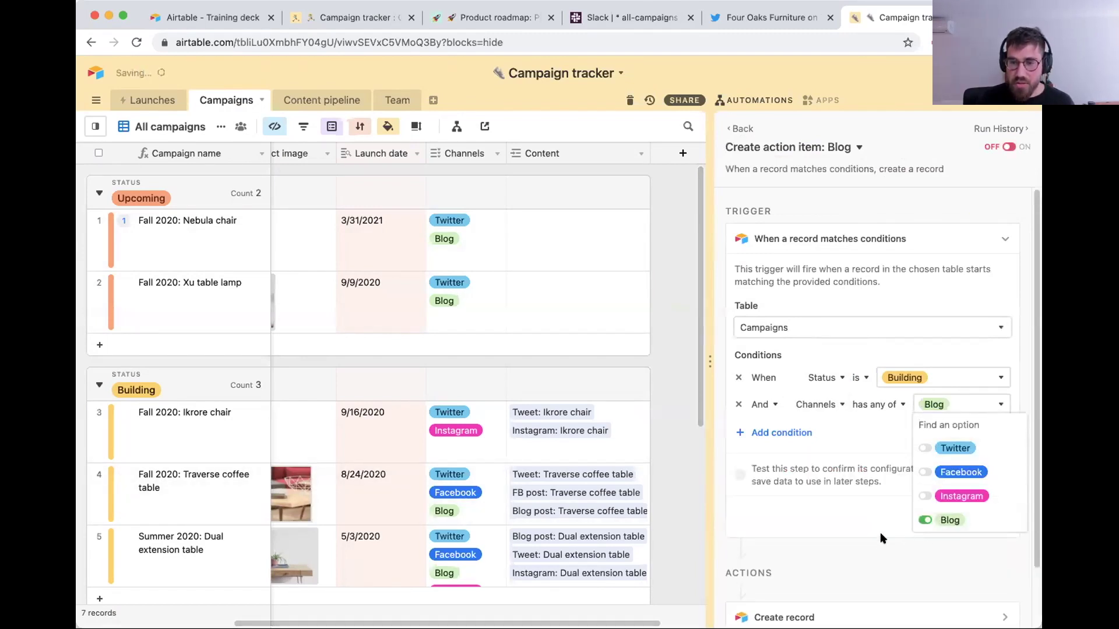
{"action": "left_click", "coordinate": [838, 564]}
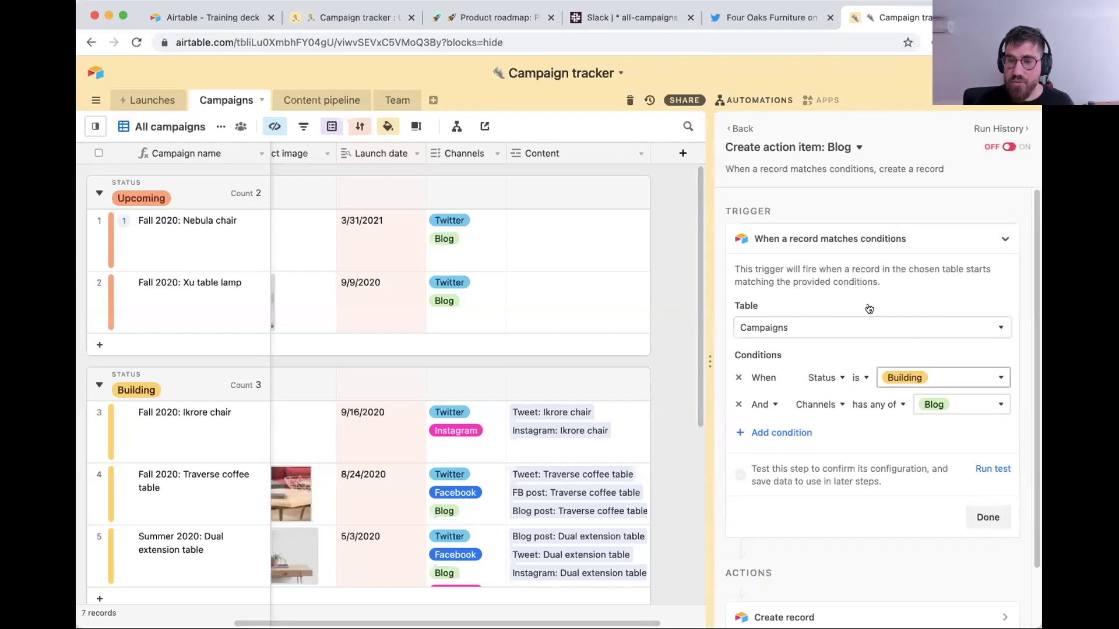
{"action": "left_click", "coordinate": [987, 517]}
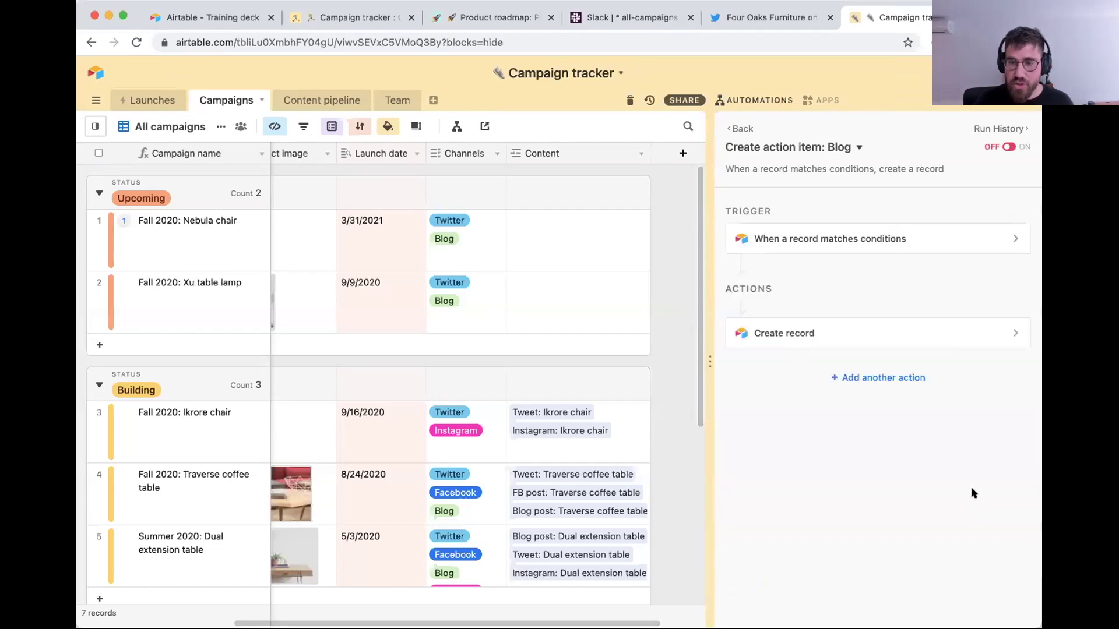
Change the Create record name prefix from 'Tweet:' to 'Blog post:'.
{"action": "left_click", "coordinate": [847, 337]}
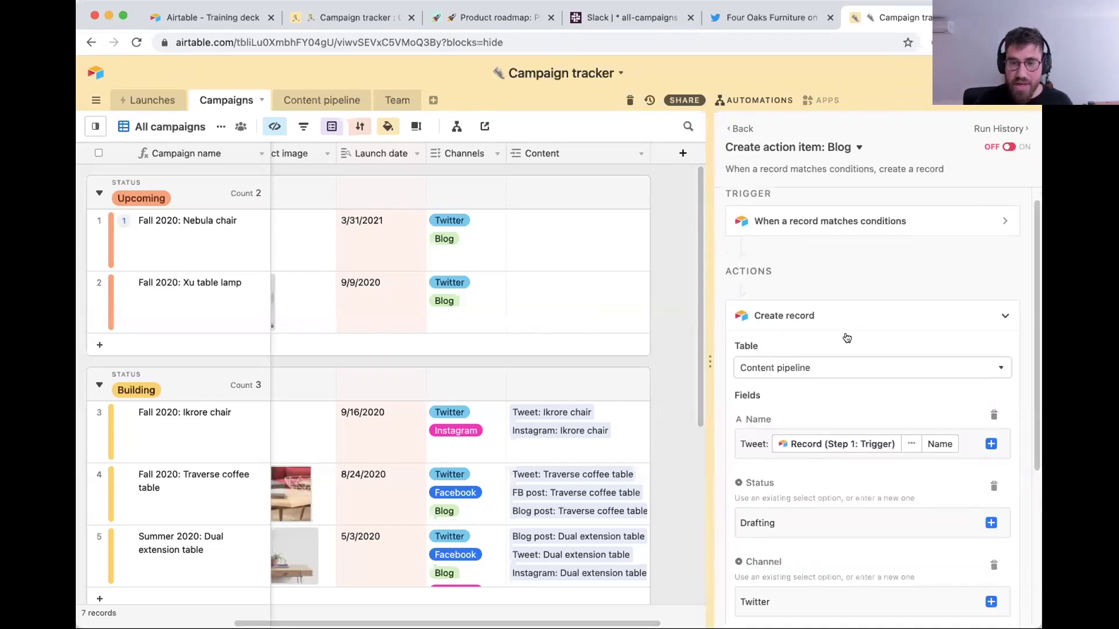
{"action": "left_click_drag", "start_coordinate": [761, 444], "coordinate": [735, 446]}
{"action": "type", "text": "Blog"}
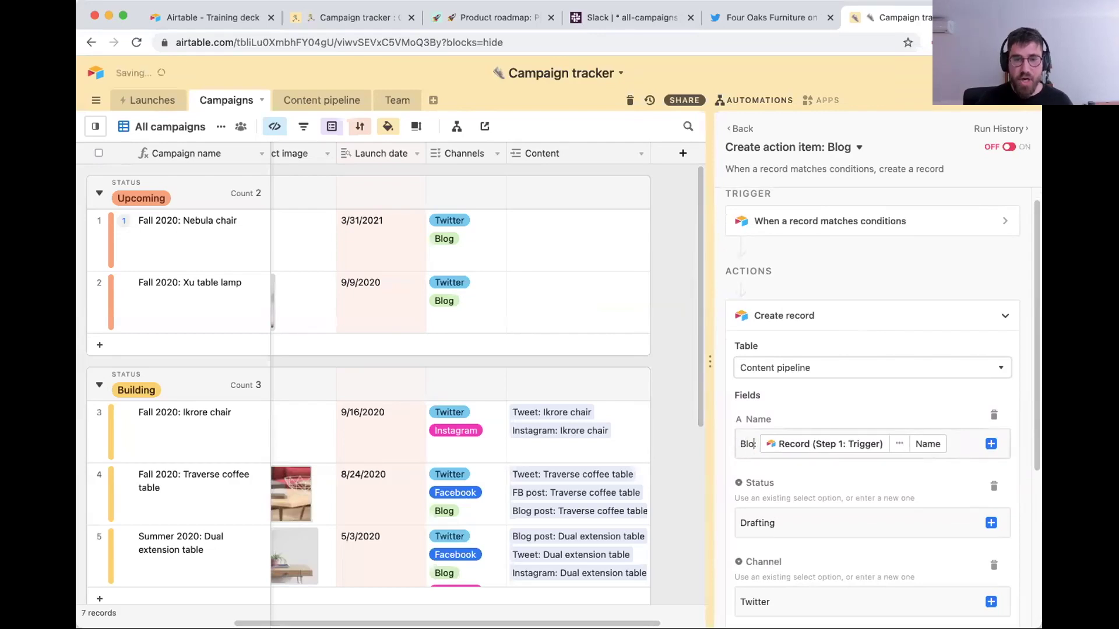
{"action": "left_click", "coordinate": [315, 102]}
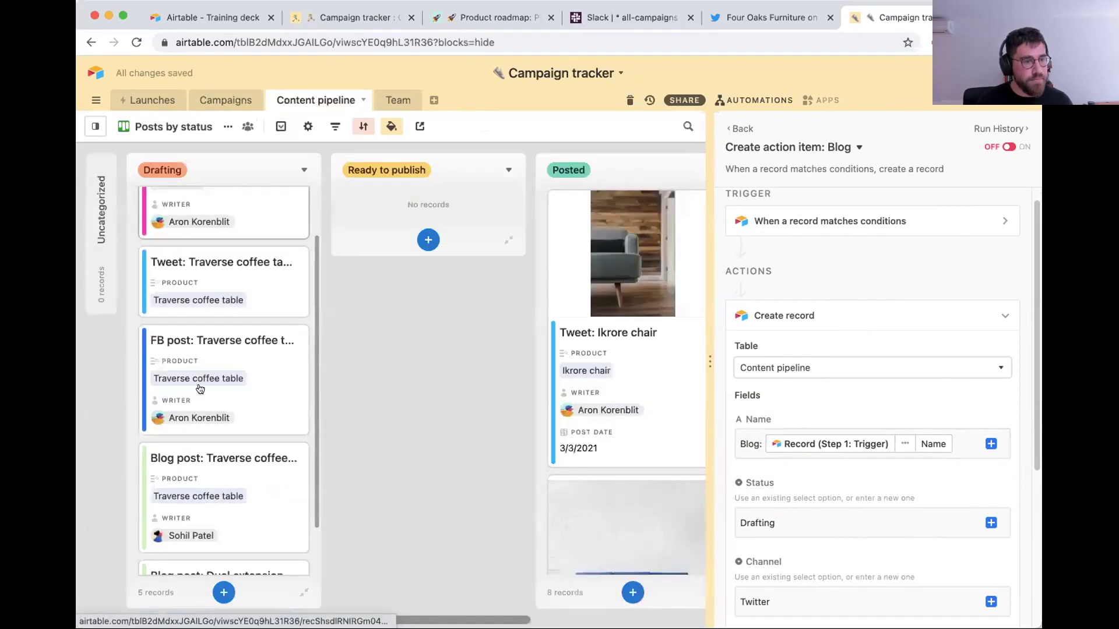
{"action": "left_click", "coordinate": [755, 442]}
{"action": "key", "text": "BackSpace"}
{"action": "type", "text": "post"}
{"action": "scroll", "coordinate": [874, 408], "scroll_direction": "down", "scroll_amount": 3}
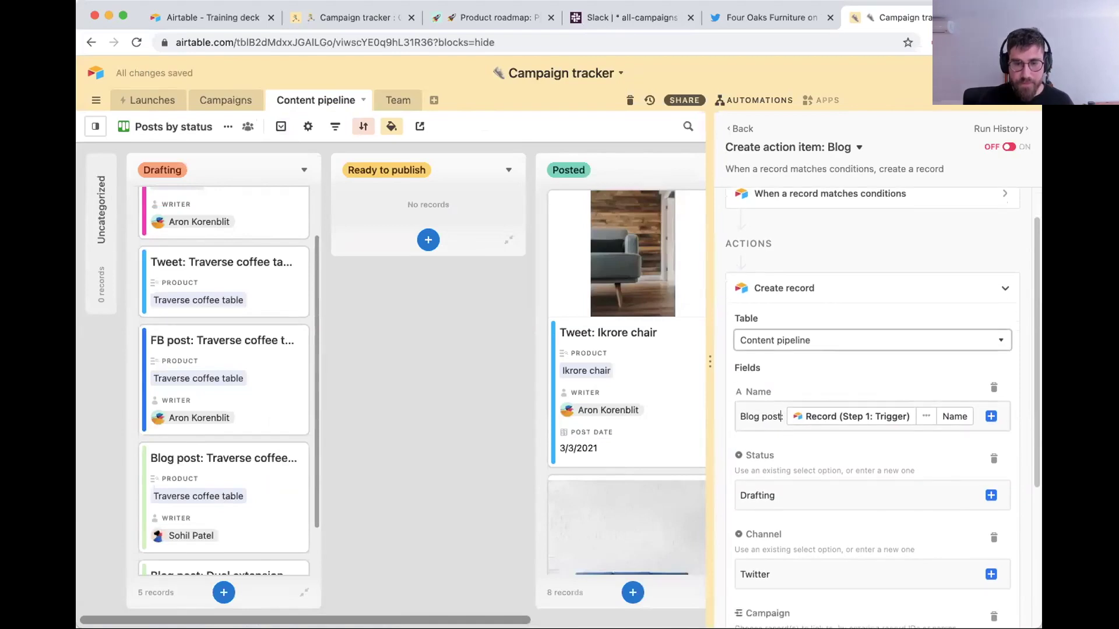
{"action": "type", "text": ":"}
Set the Channel value to Blog, checking the existing Blog post: Traverse coffee table record.
{"action": "left_click", "coordinate": [781, 509]}
{"action": "double_click", "coordinate": [782, 508]}
{"action": "type", "text": "Blog"}
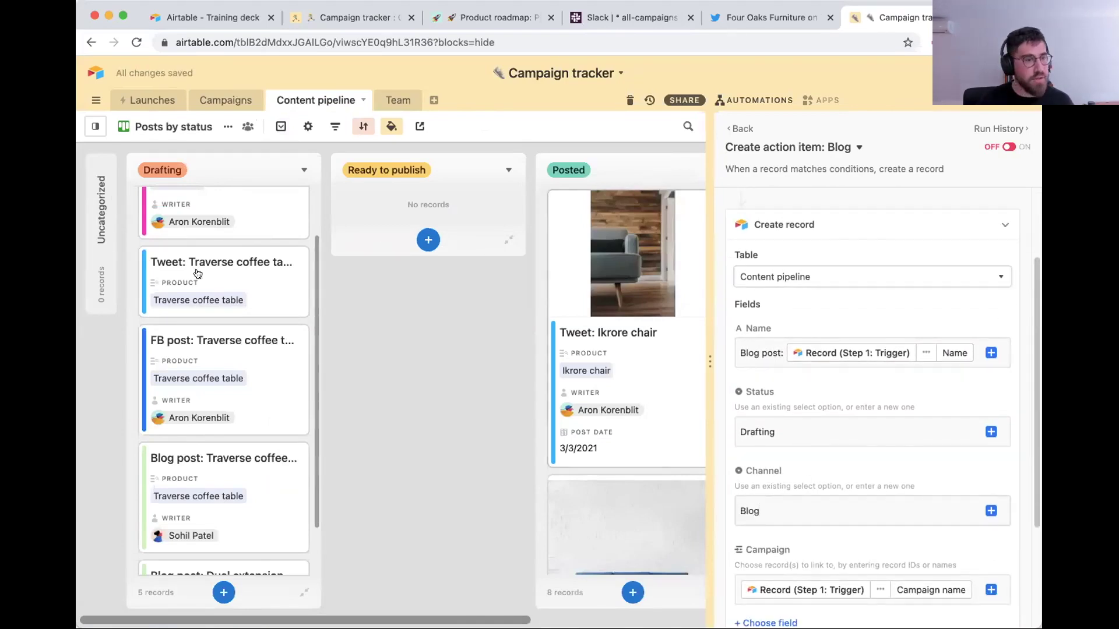
{"action": "left_click", "coordinate": [205, 468]}
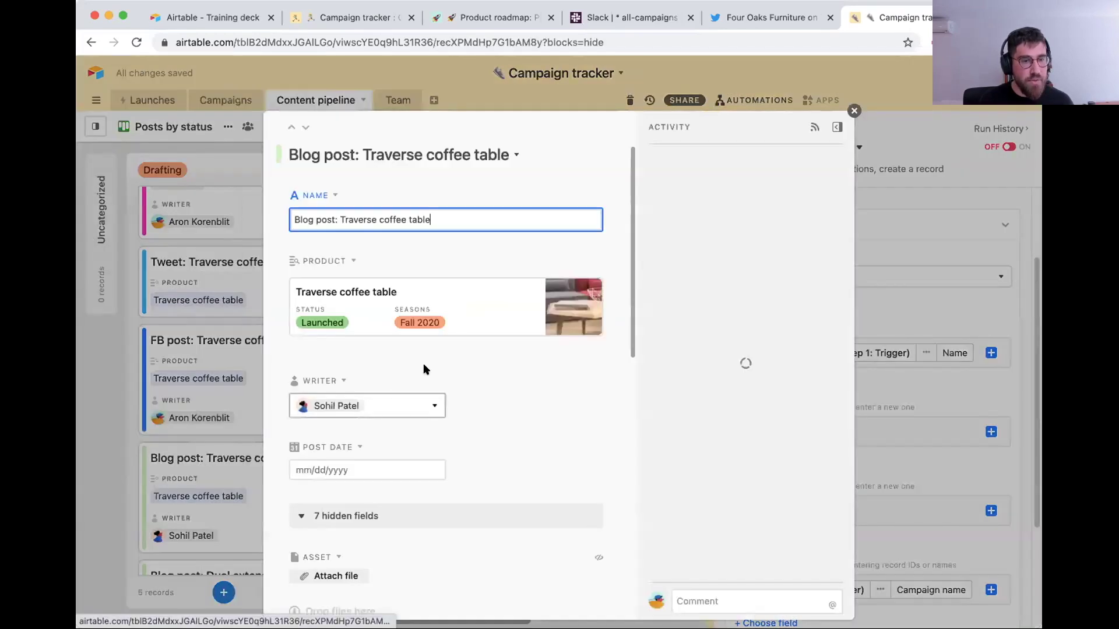
{"action": "scroll", "coordinate": [424, 369], "scroll_direction": "down", "scroll_amount": 5}
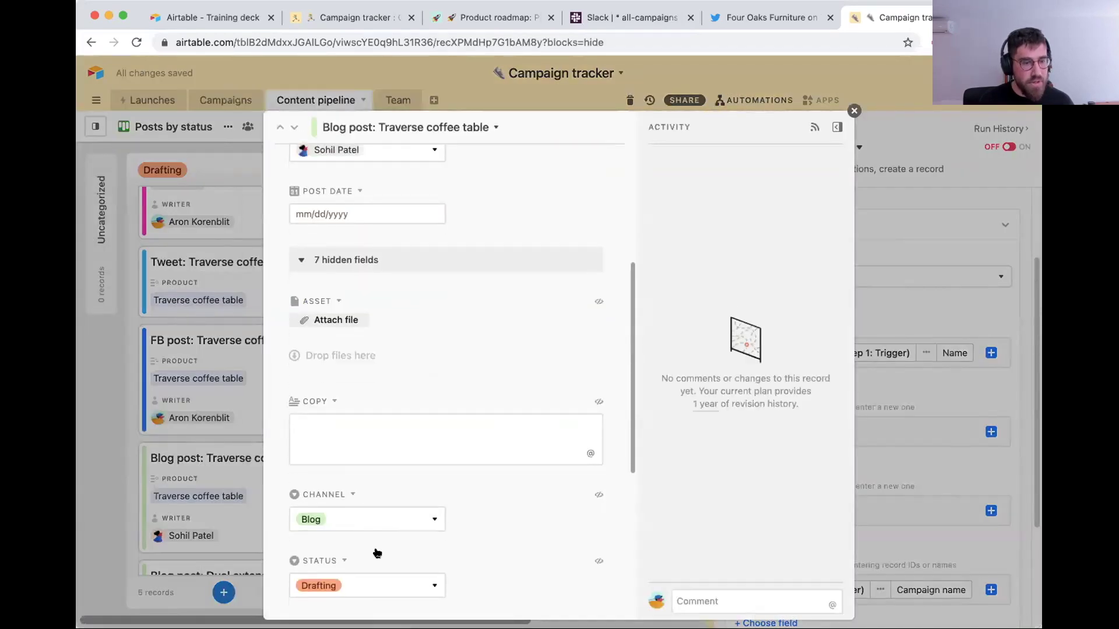
{"action": "key", "text": "Escape"}
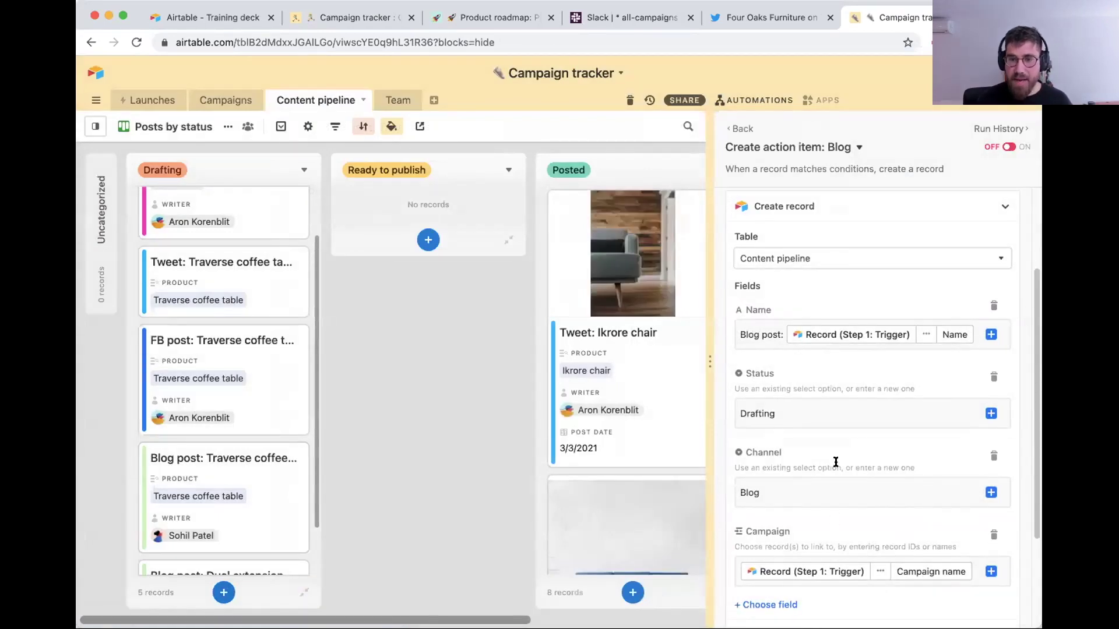
{"action": "scroll", "coordinate": [815, 397], "scroll_direction": "up", "scroll_amount": 1}
{"action": "scroll", "coordinate": [815, 400], "scroll_direction": "up", "scroll_amount": 3}
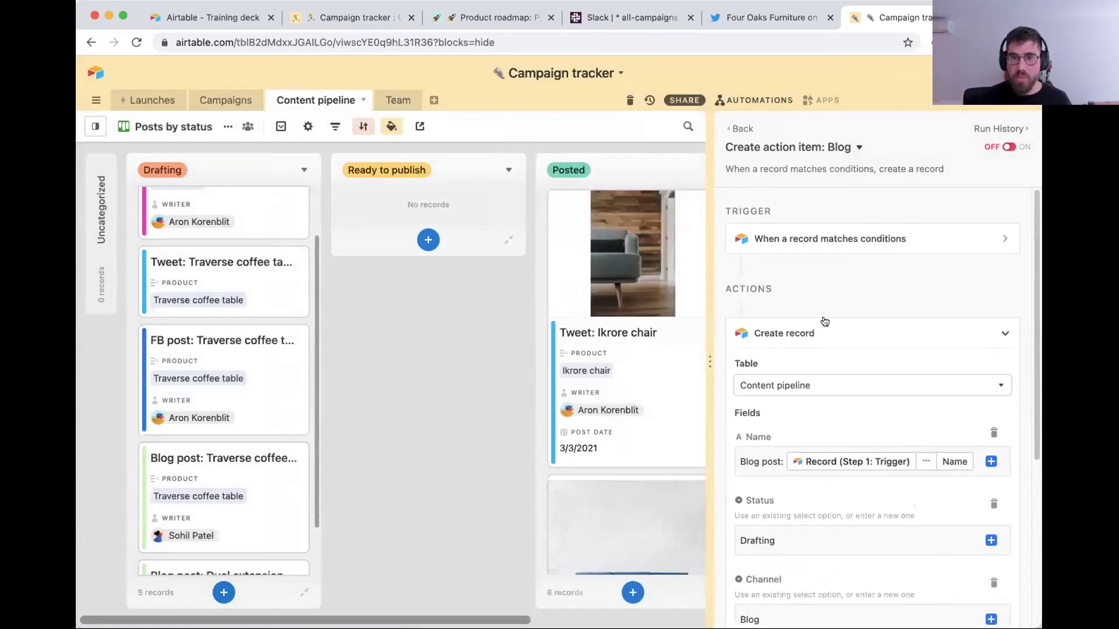
Review the trigger conditions and finish editing the Create record action.
{"action": "left_click", "coordinate": [860, 239]}
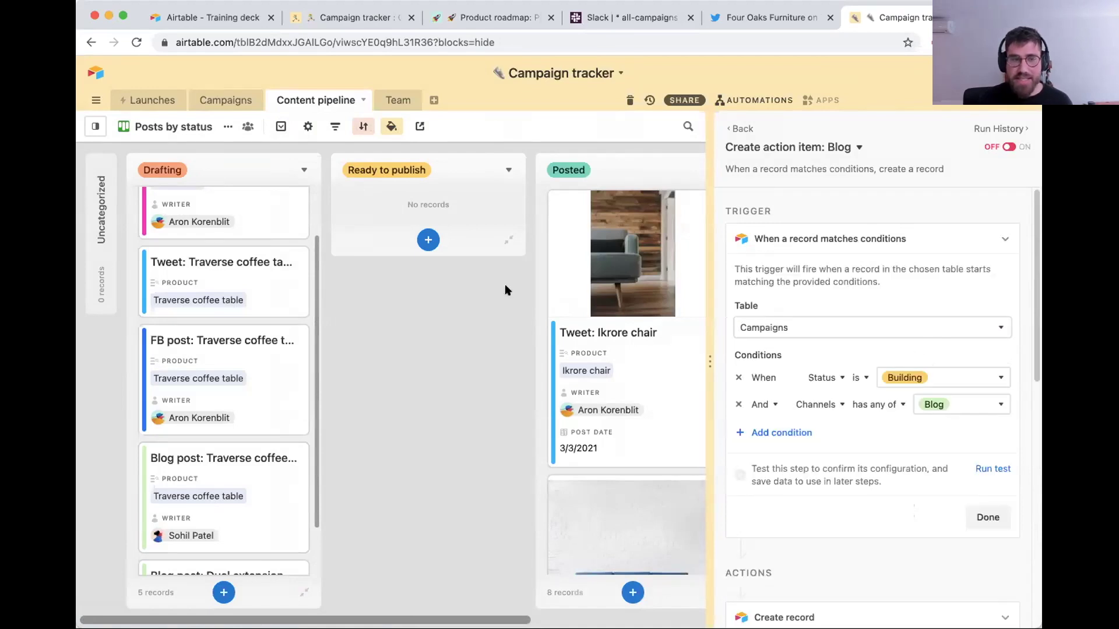
{"action": "left_click", "coordinate": [221, 100]}
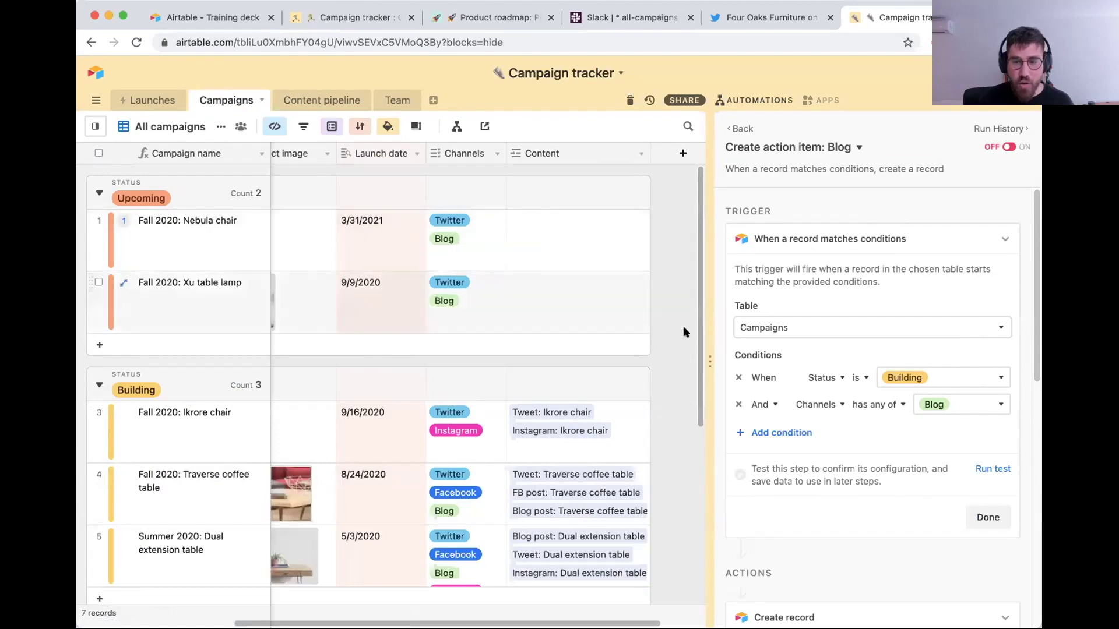
{"action": "left_click", "coordinate": [988, 517]}
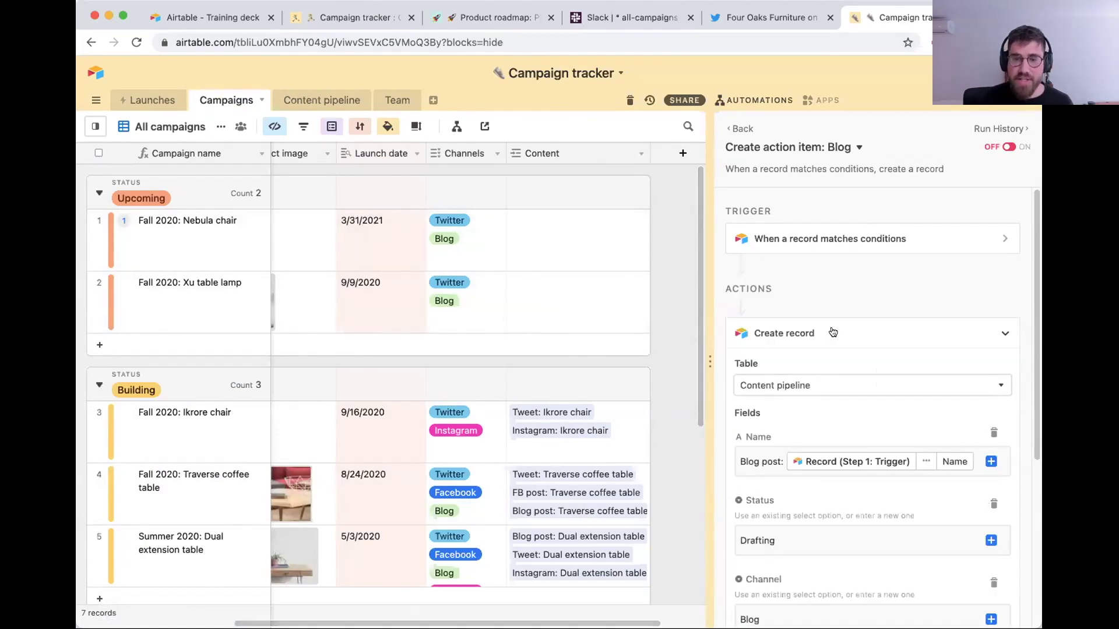
{"action": "scroll", "coordinate": [833, 332], "scroll_direction": "down", "scroll_amount": 1}
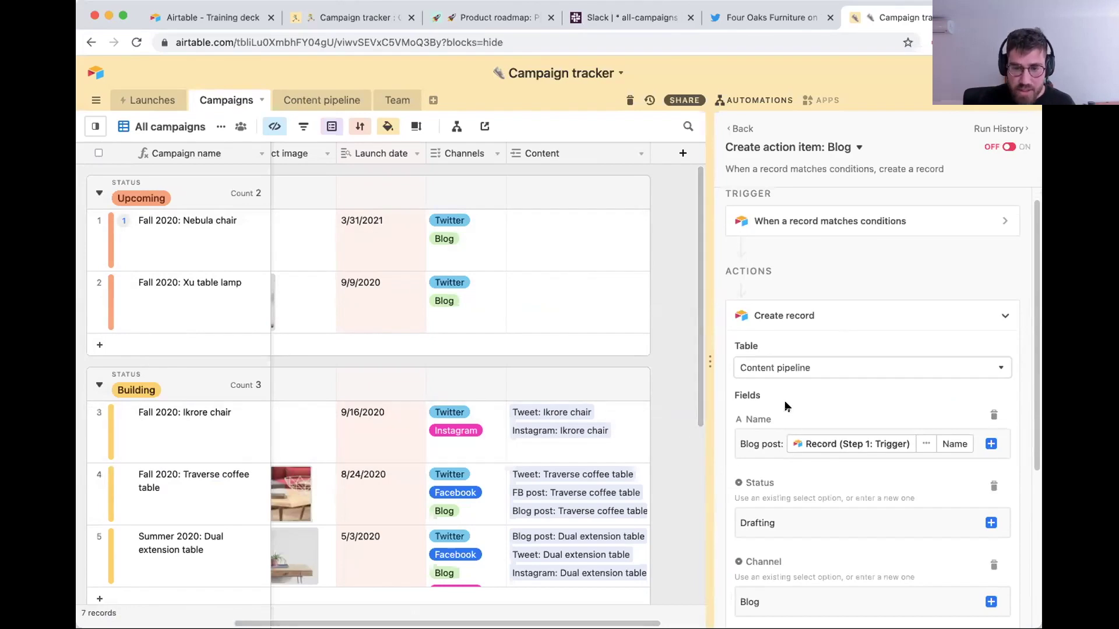
{"action": "scroll", "coordinate": [804, 458], "scroll_direction": "down", "scroll_amount": 2}
{"action": "scroll", "coordinate": [804, 460], "scroll_direction": "down", "scroll_amount": 1}
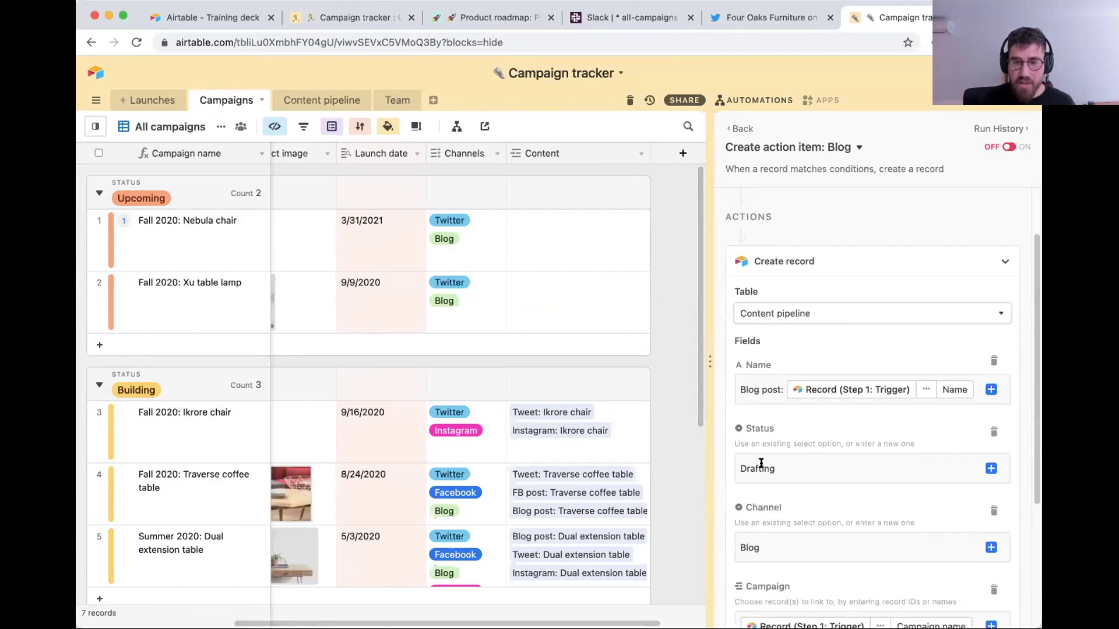
{"action": "scroll", "coordinate": [771, 507], "scroll_direction": "down", "scroll_amount": 3}
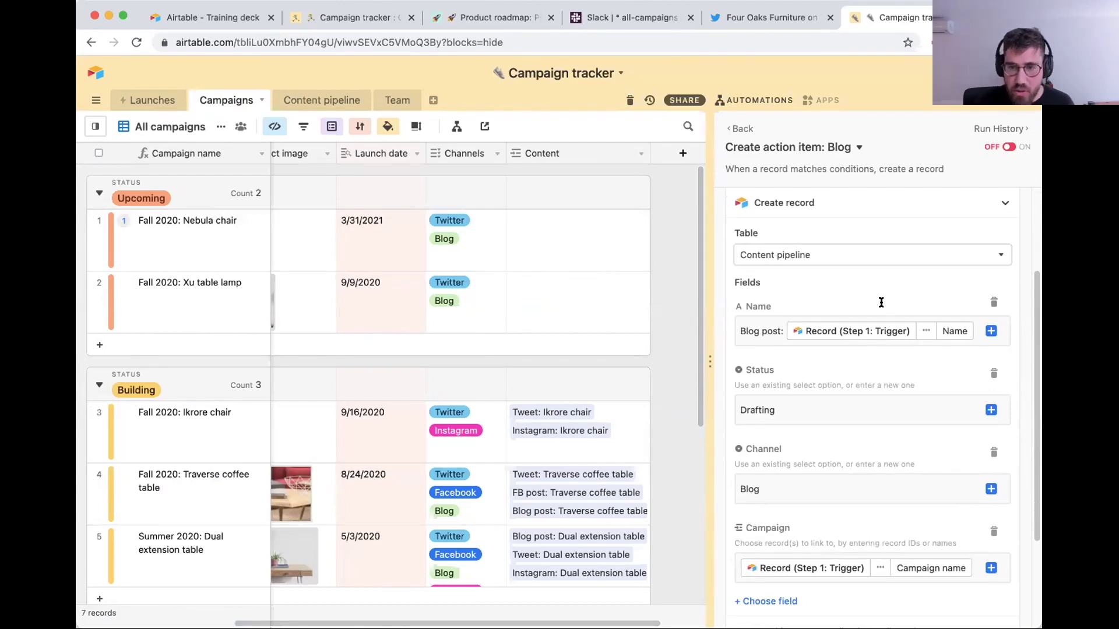
{"action": "scroll", "coordinate": [886, 372], "scroll_direction": "down", "scroll_amount": 2}
{"action": "scroll", "coordinate": [882, 413], "scroll_direction": "down", "scroll_amount": 2}
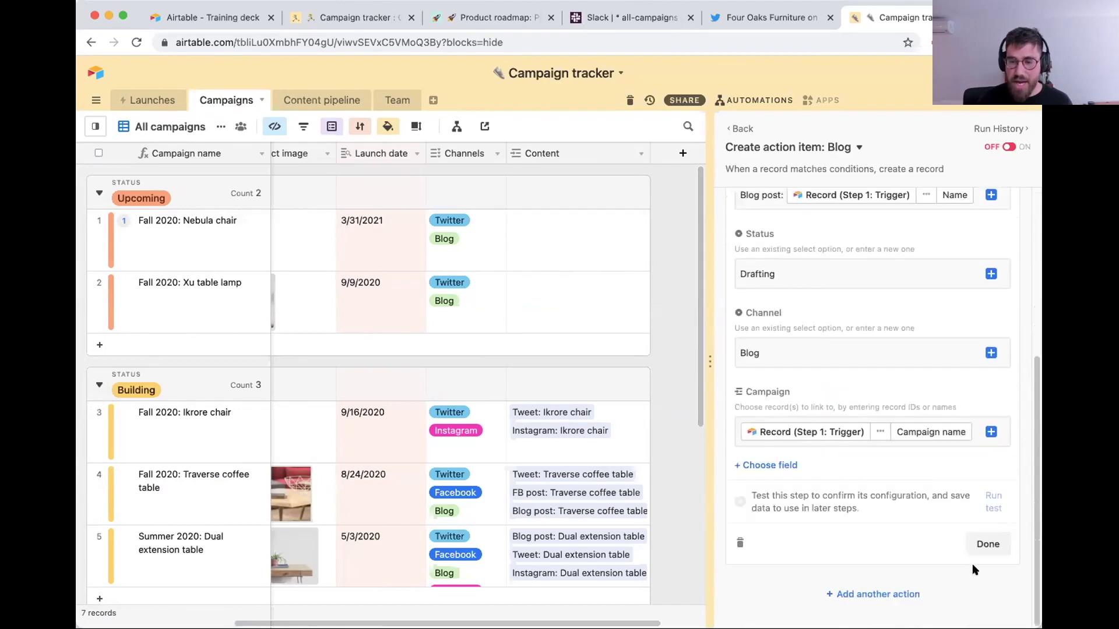
{"action": "left_click", "coordinate": [984, 541]}
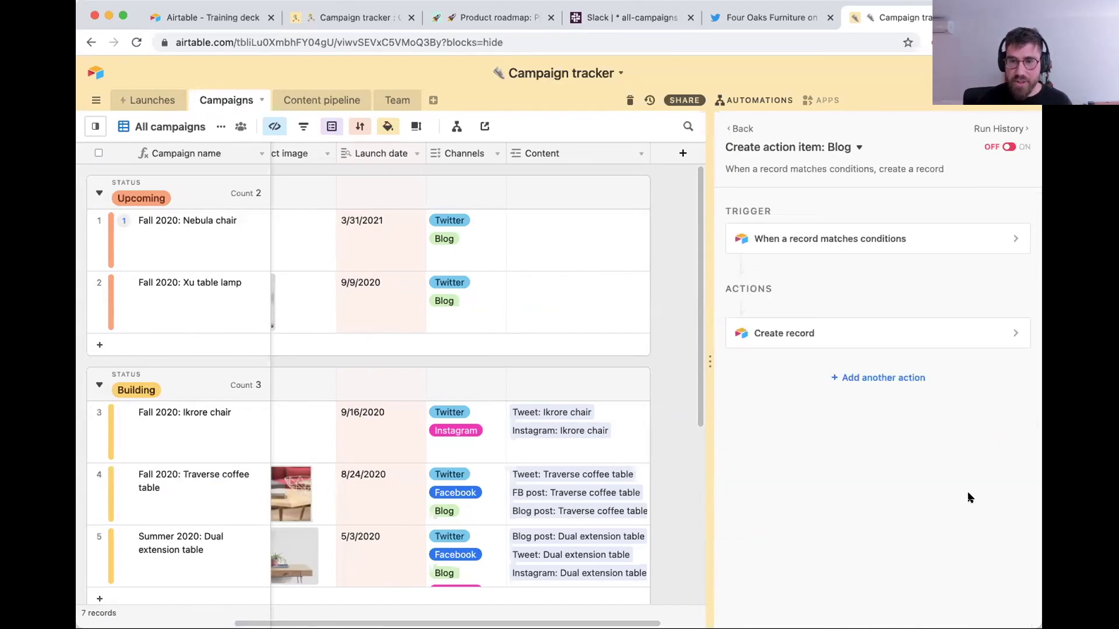
Switch on Create action item: Blog and go back to the automations list.
{"action": "left_click", "coordinate": [1005, 148]}
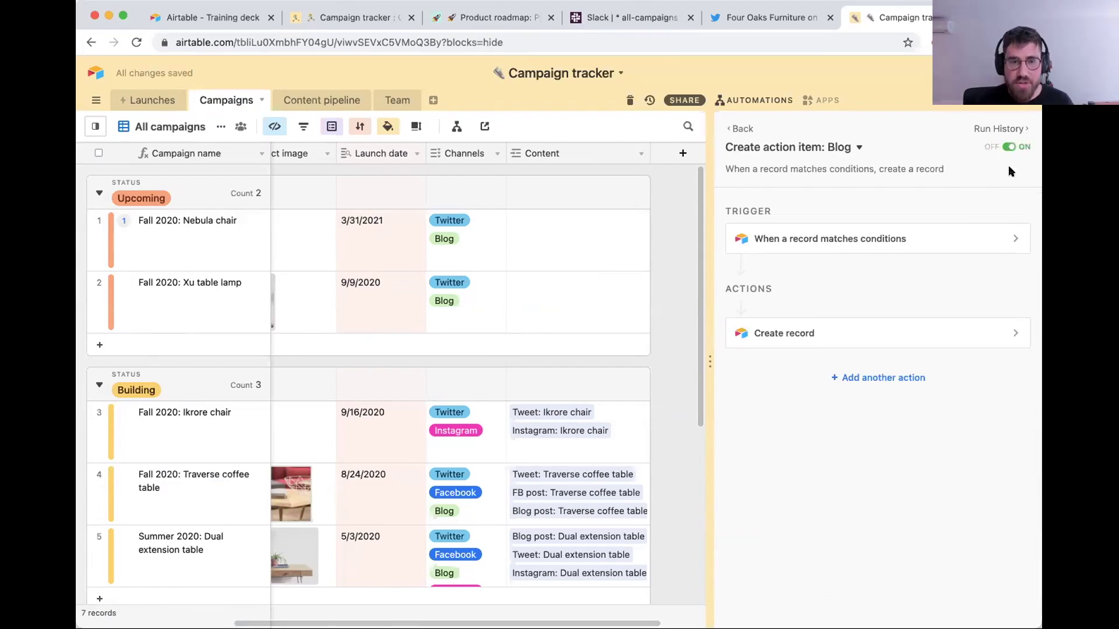
{"action": "left_click", "coordinate": [744, 130]}
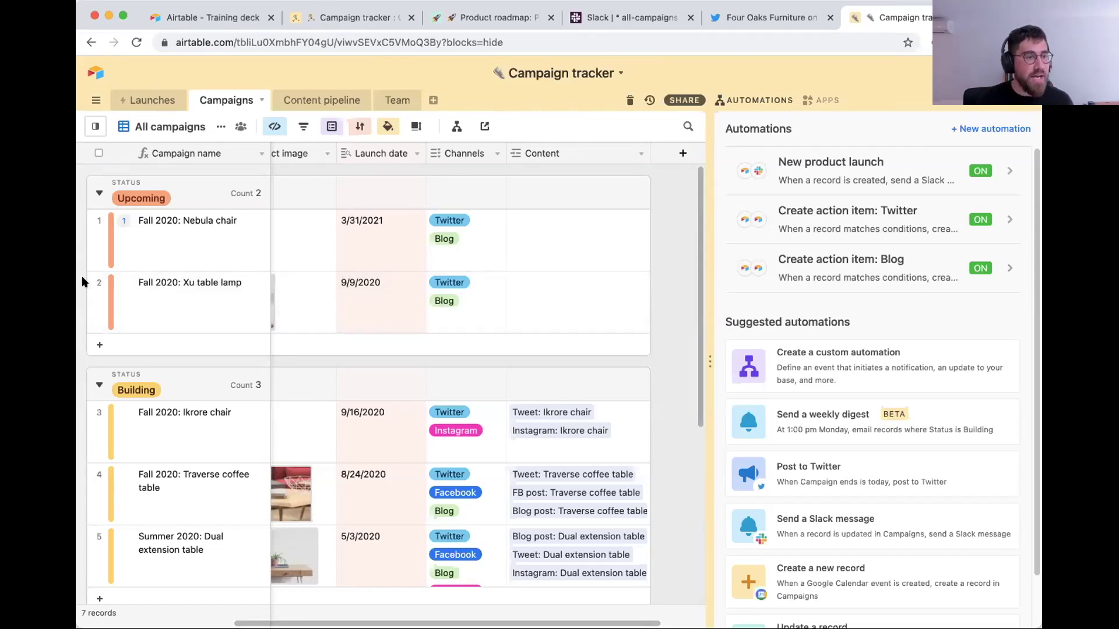
Move Fall 2020: Xu table lamp into Building and compare the Building campaigns' Channels cells.
{"action": "left_click_drag", "start_coordinate": [91, 280], "coordinate": [149, 405]}
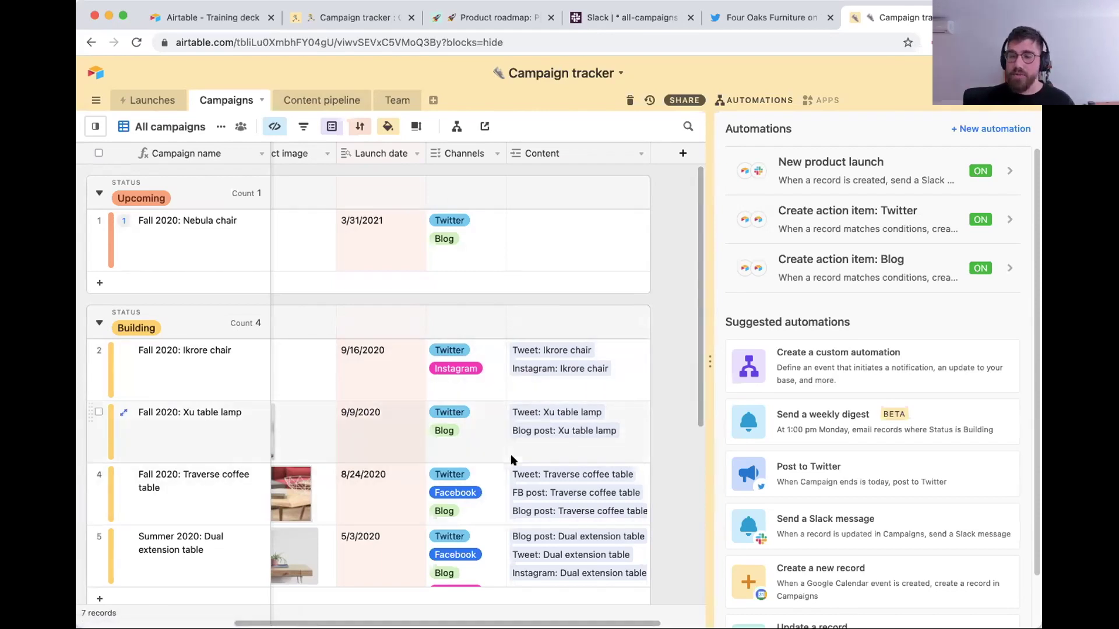
{"action": "left_click", "coordinate": [475, 501]}
{"action": "scroll", "coordinate": [483, 542], "scroll_direction": "down", "scroll_amount": 1}
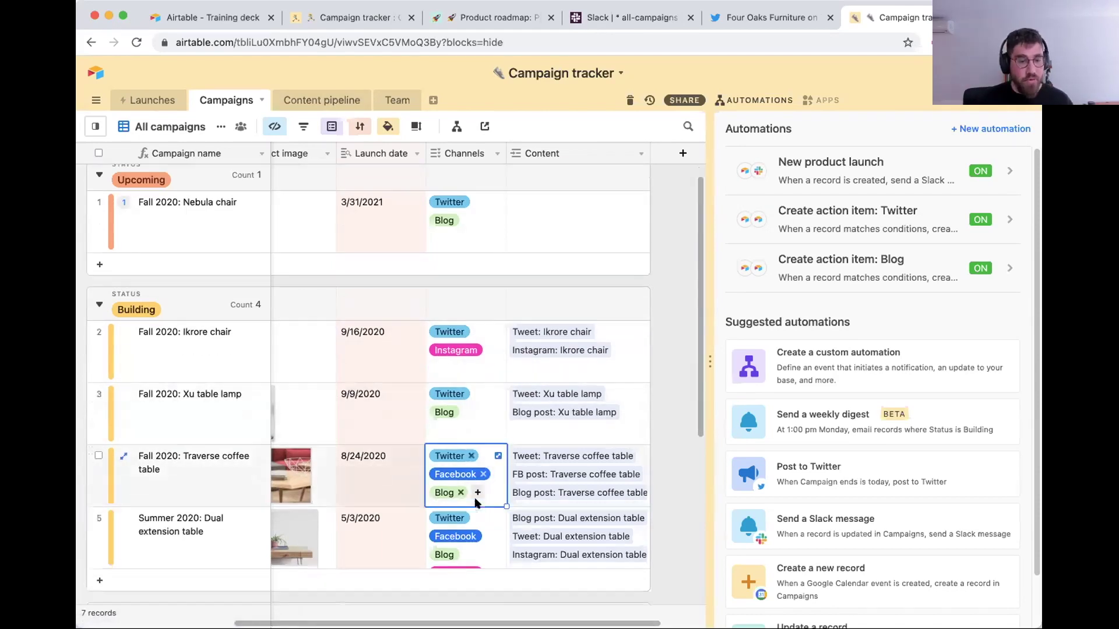
{"action": "left_click", "coordinate": [484, 544]}
{"action": "left_click", "coordinate": [486, 421]}
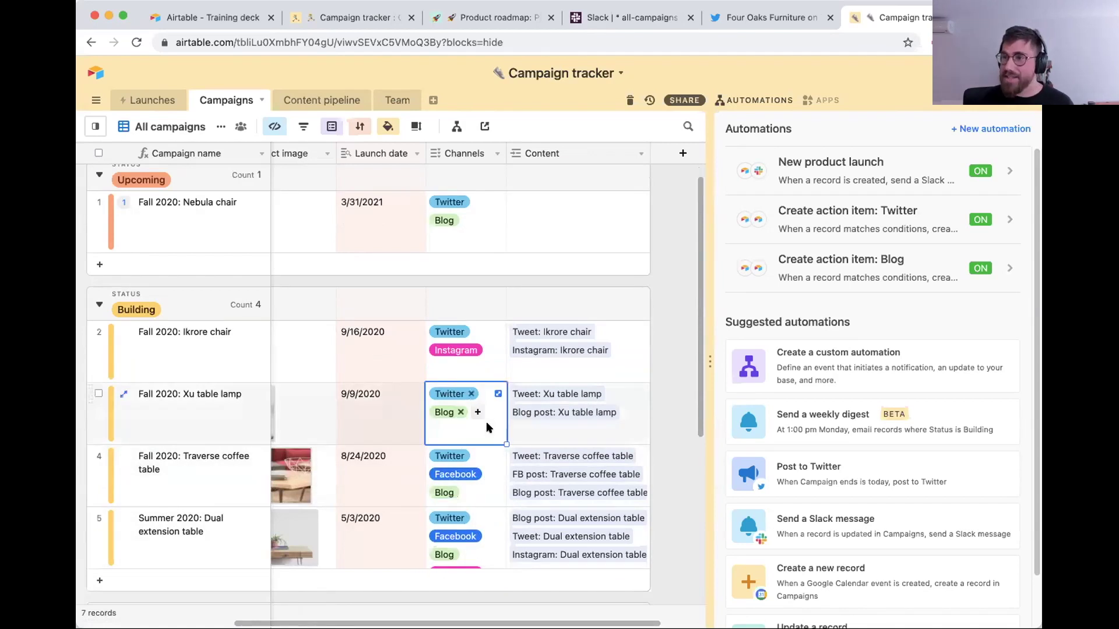